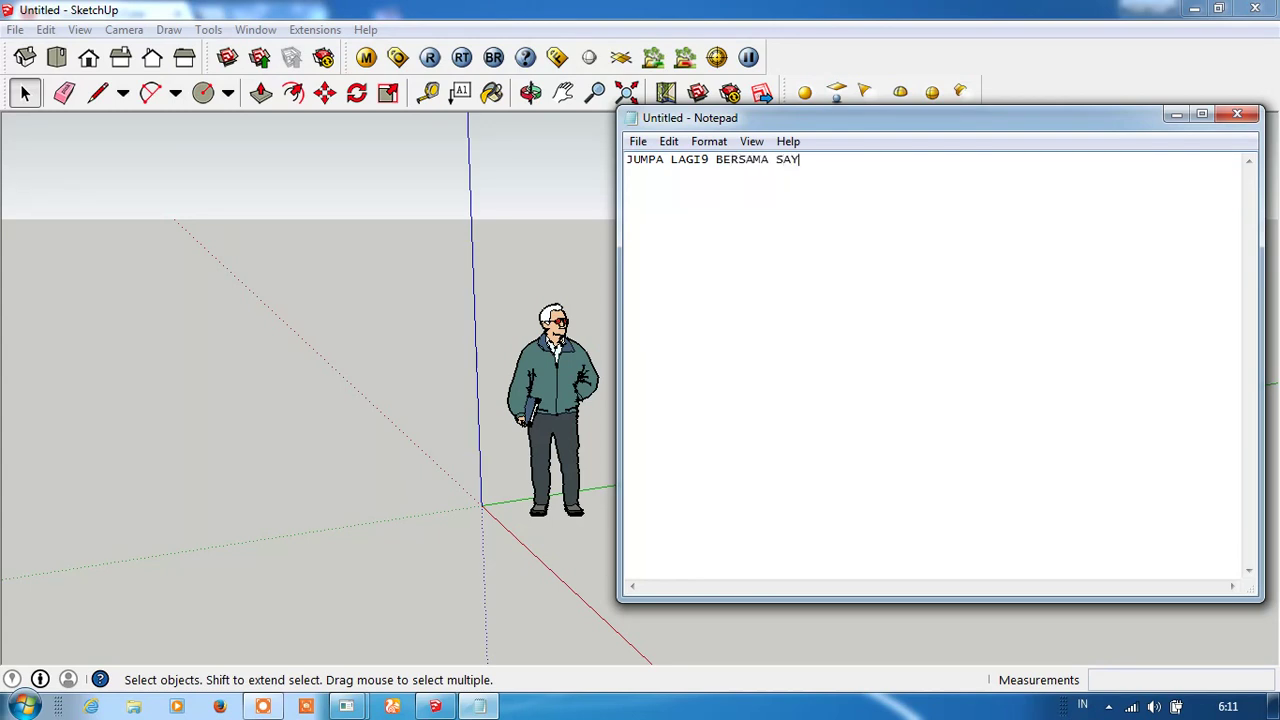
# Type a two-line Notepad intro announcing a simple SketchUp mosque dome (KUBAH MESJID) tutorial
pyautogui.write('A 69 DESAIN, KALI ')
pyautogui.write('INI SAYA AKAN MA')
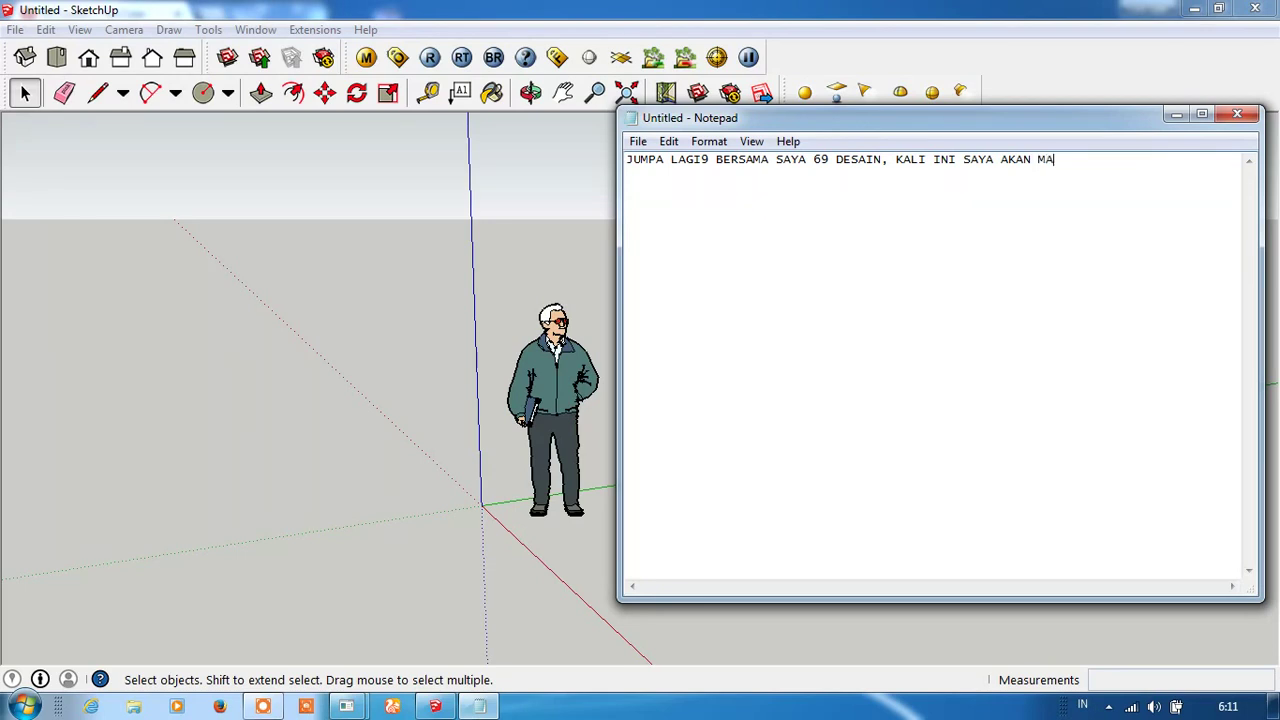
pyautogui.press('BackSpace')
pyautogui.write('EMBUAT TUTO')
pyautogui.write('RIAL')
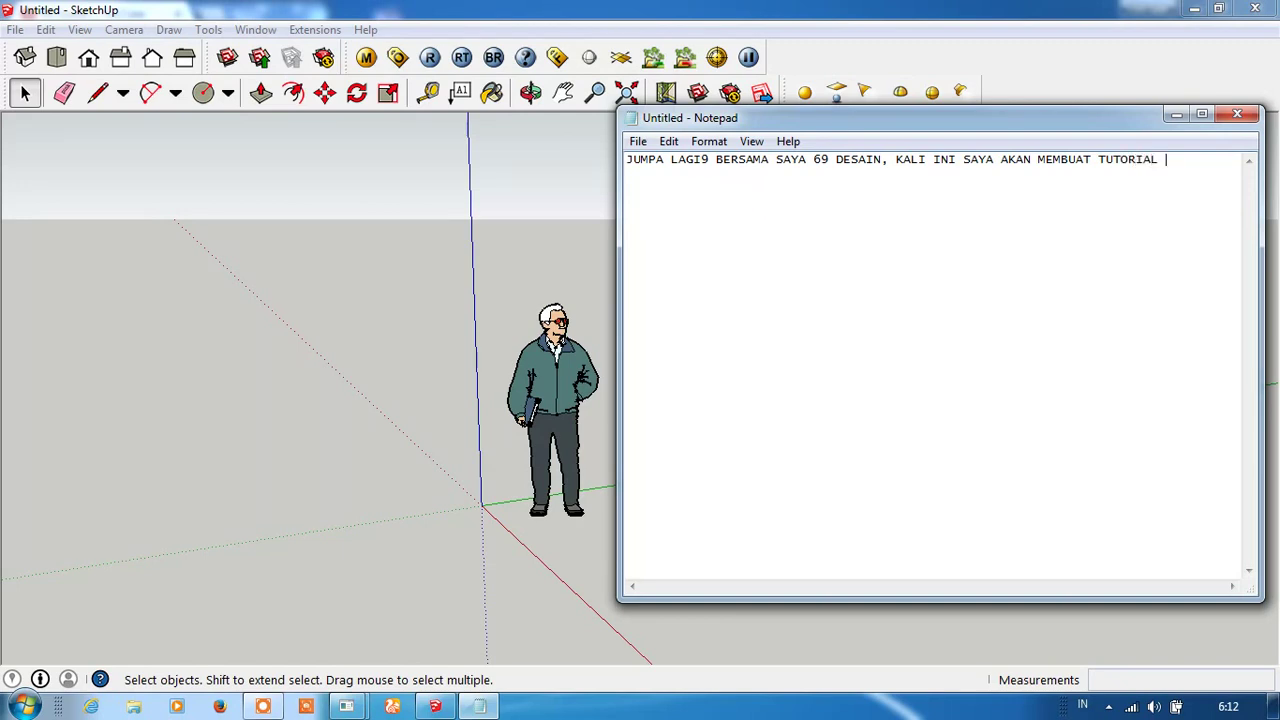
pyautogui.write('DERHANA')
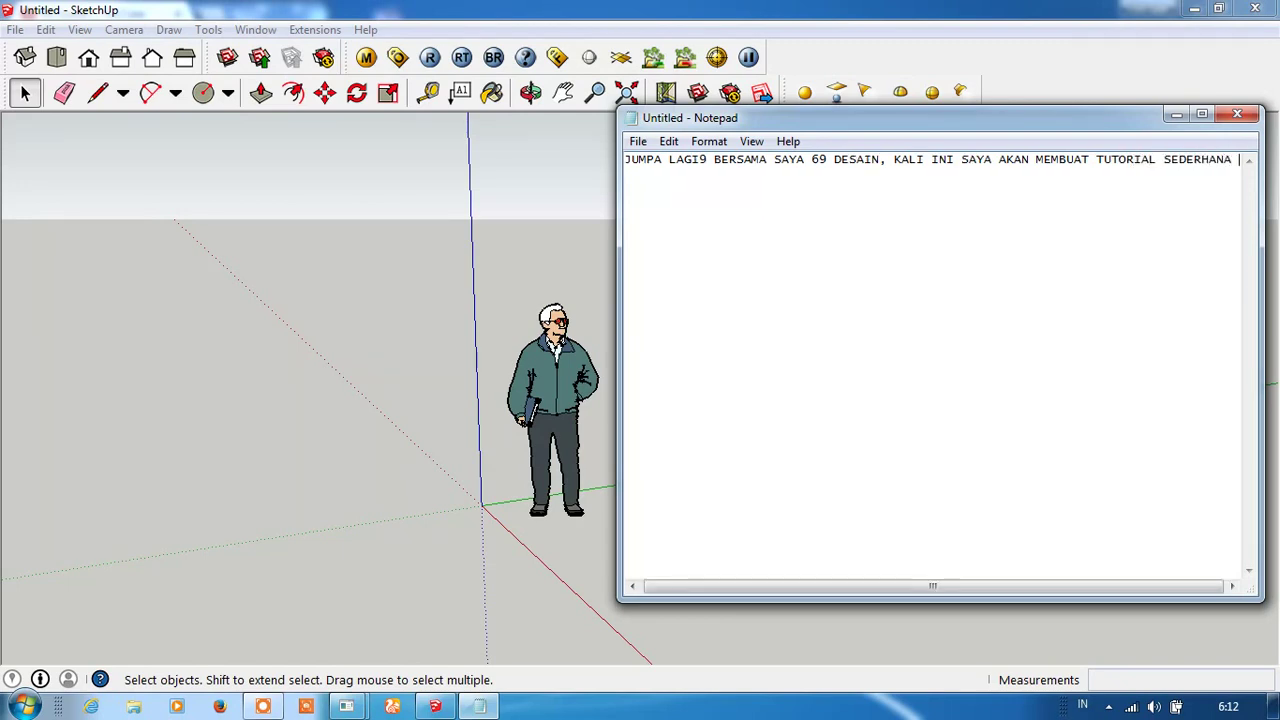
pyautogui.press('Return')
pyautogui.write('CARA MEMBUAT KUBAH MESJID')
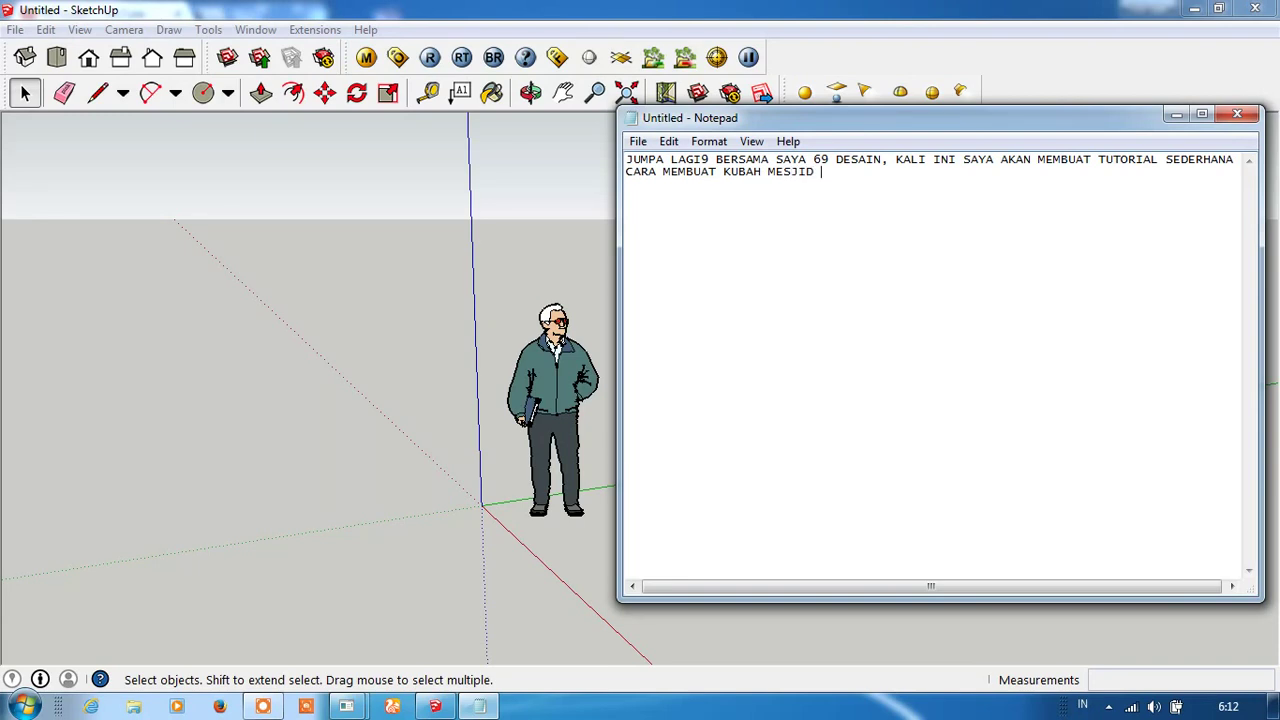
pyautogui.write('DE')
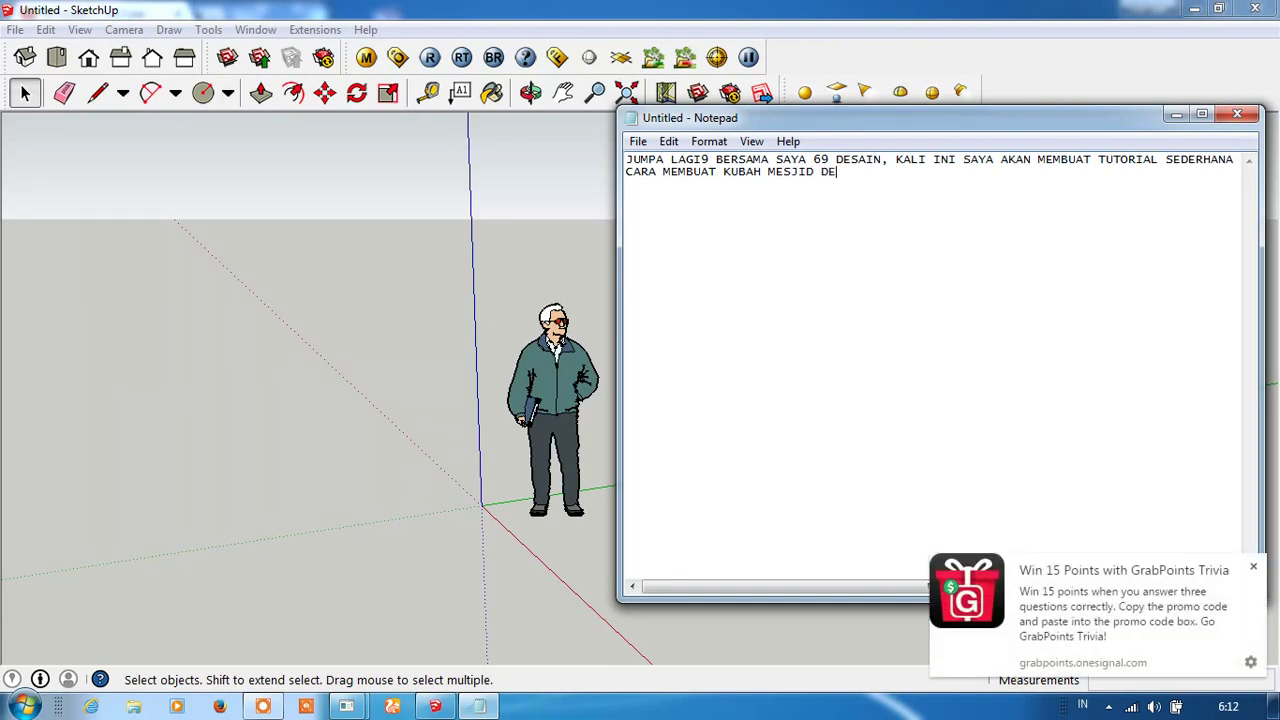
pyautogui.write('NGAN SKETC')
pyautogui.write('HU')
# In SketchUp, delete the default standing figure from the scene
pyautogui.click(519, 184)
pyautogui.moveTo(534, 200)
pyautogui.mouseDown(button='middle')
pyautogui.moveTo(769, 406)
pyautogui.moveTo(711, 300)
pyautogui.moveTo(530, 253)
pyautogui.mouseUp(button='middle')
pyautogui.moveTo(530, 253); pyautogui.dragTo(721, 452)
pyautogui.press('Delete')
pyautogui.moveTo(494, 467); pyautogui.dragTo(231, 118, button='middle')
# Draw a circle of radius 500 centred on the origin
pyautogui.click(203, 92)
pyautogui.click(619, 392)
pyautogui.write('500')
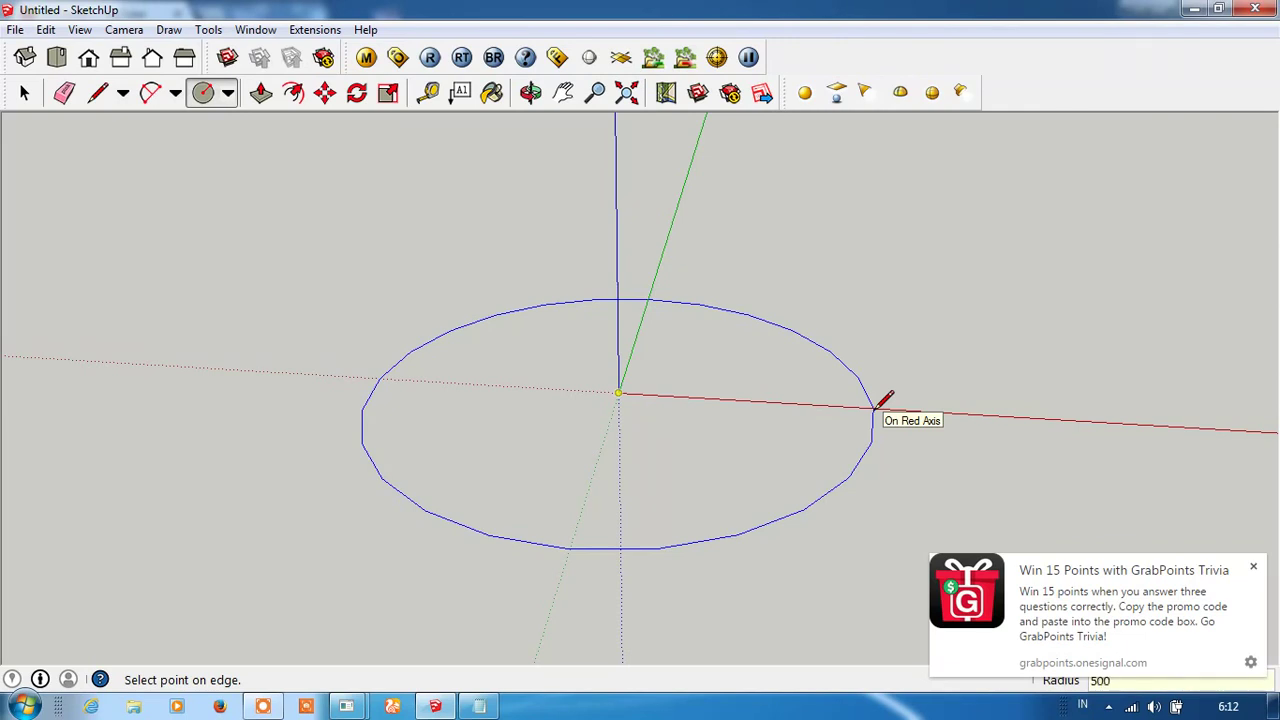
pyautogui.press('Return')
# Draw a 250 mm vertical line up from the circle's centre
pyautogui.press('l')
pyautogui.scroll(2, 605, 395)
pyautogui.click(630, 387)
pyautogui.moveTo(634, 340); pyautogui.dragTo(645, 200, button='middle')
pyautogui.write('250')
pyautogui.press('Return')
# Draw an outward-bulging arc from the vertical line's top to the circle's edge
pyautogui.moveTo(646, 220)
pyautogui.mouseDown(button='middle')
pyautogui.moveTo(646, 323)
pyautogui.moveTo(500, 314)
pyautogui.moveTo(635, 293)
pyautogui.mouseUp(button='middle')
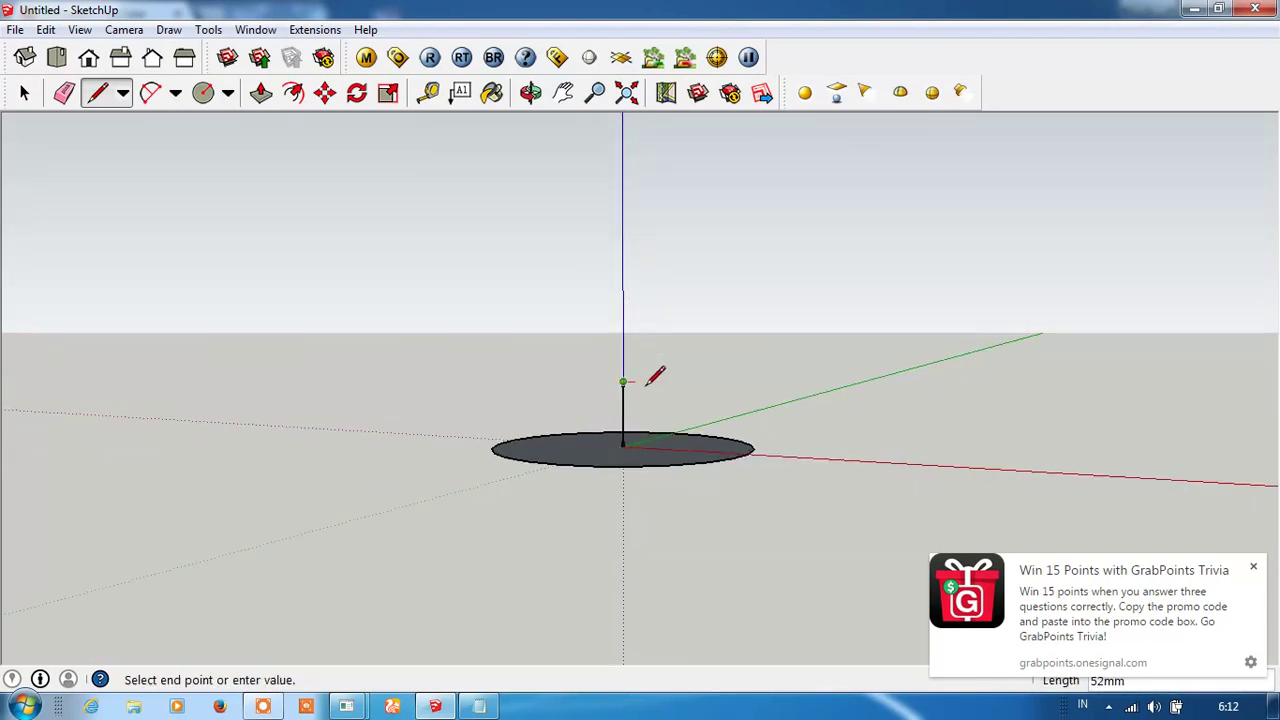
pyautogui.moveTo(651, 371); pyautogui.dragTo(745, 388, button='middle')
pyautogui.press('c')
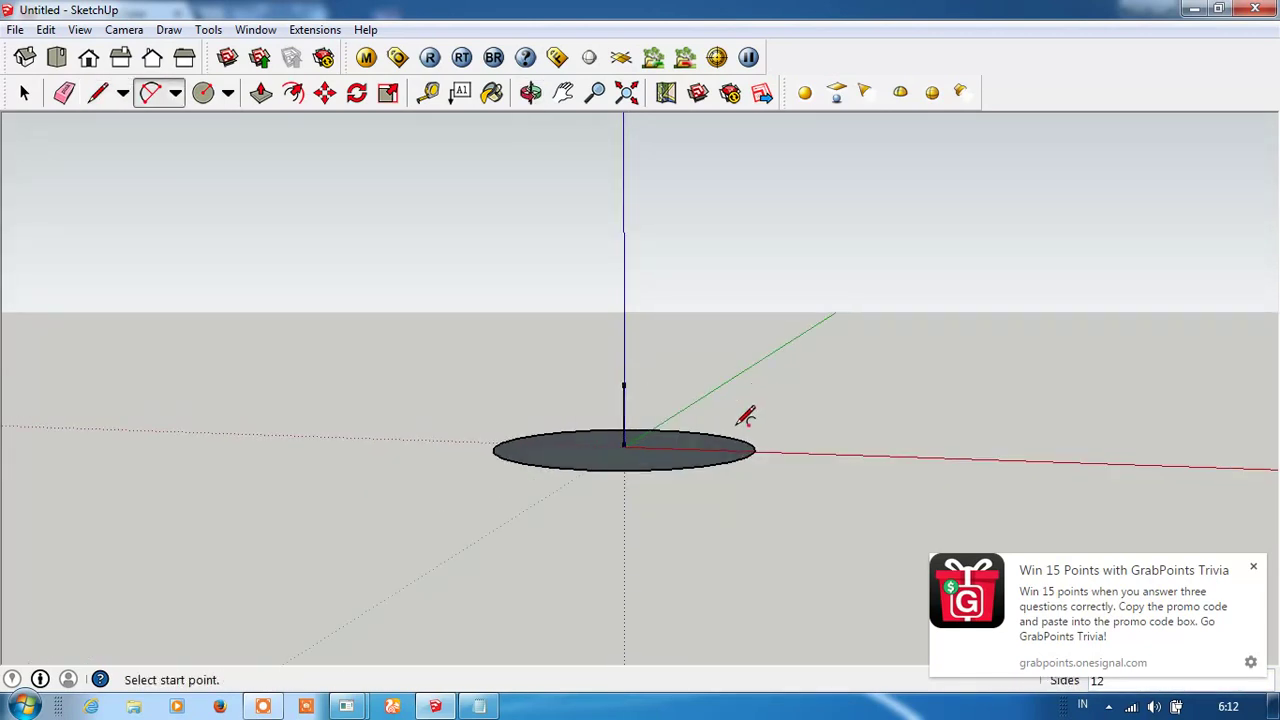
pyautogui.scroll(1, 735, 410)
pyautogui.click(598, 372)
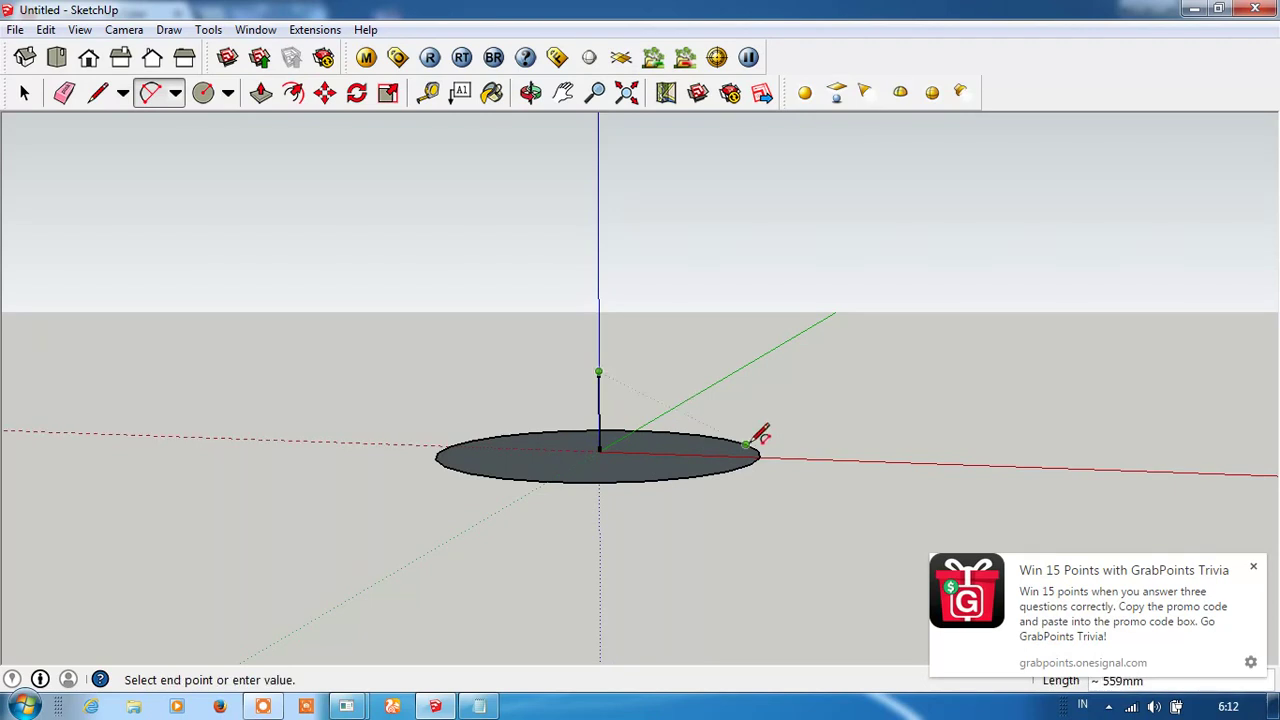
pyautogui.click(766, 455)
pyautogui.scroll(1, 766, 455)
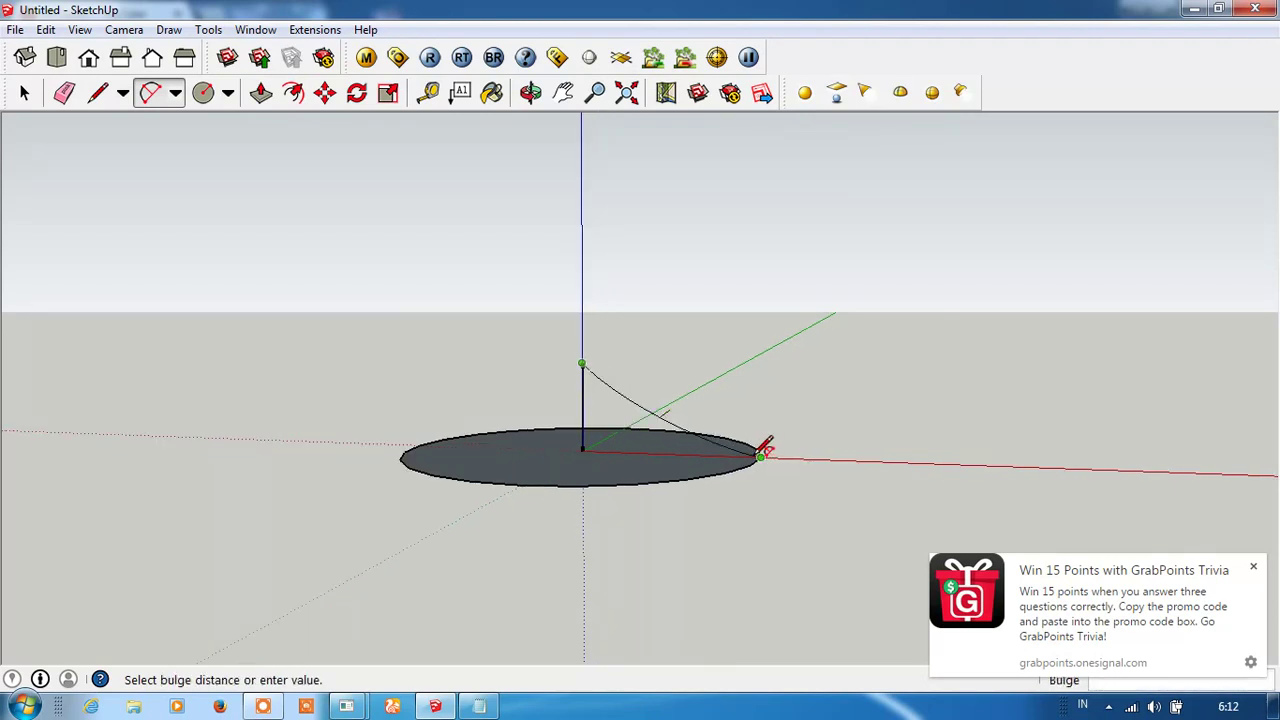
pyautogui.scroll(1, 770, 452)
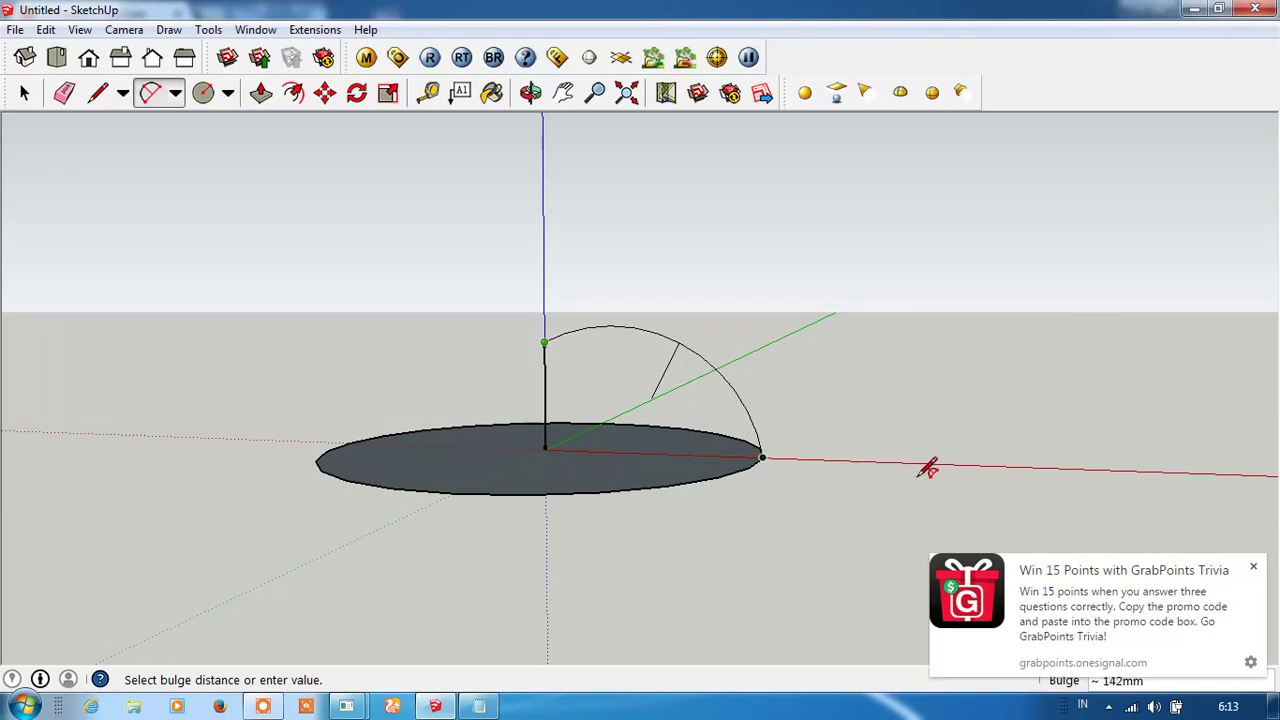
pyautogui.click(998, 456)
# Begin a straight line from the top end of the arc
pyautogui.moveTo(748, 366); pyautogui.dragTo(870, 388, button='middle')
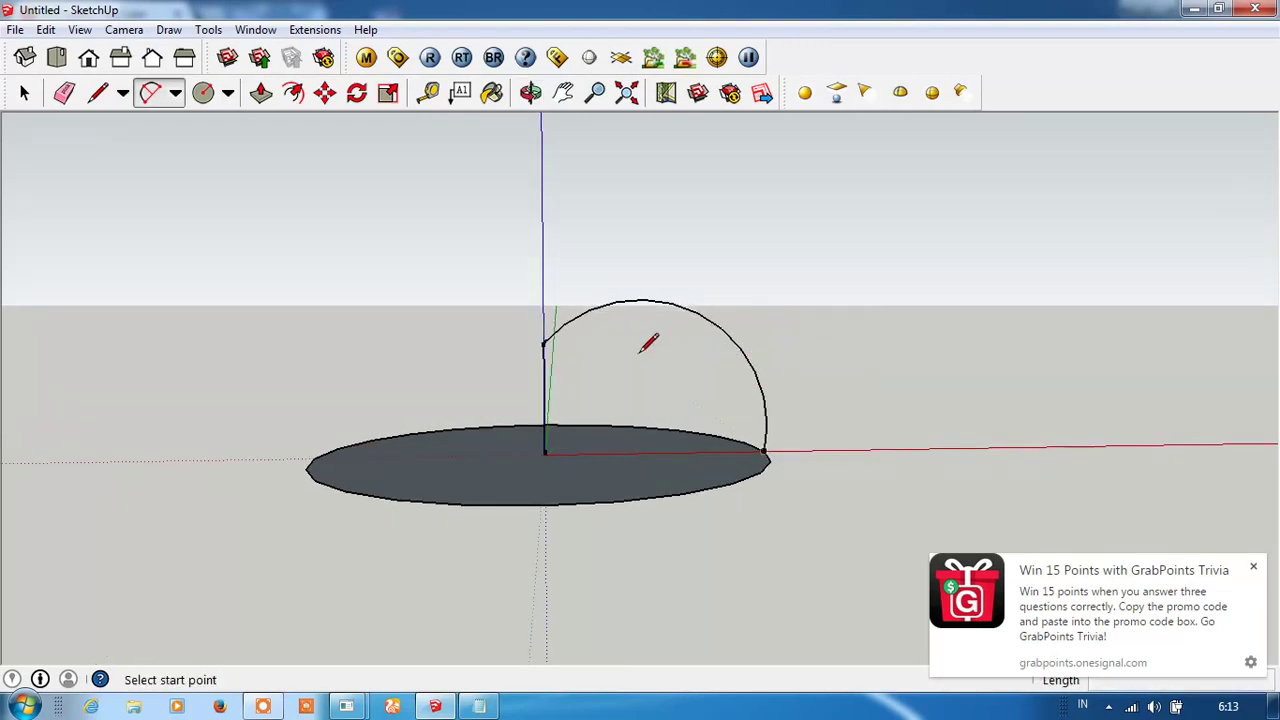
pyautogui.press('l')
pyautogui.moveTo(645, 343); pyautogui.dragTo(543, 329, button='middle')
pyautogui.click(520, 341)
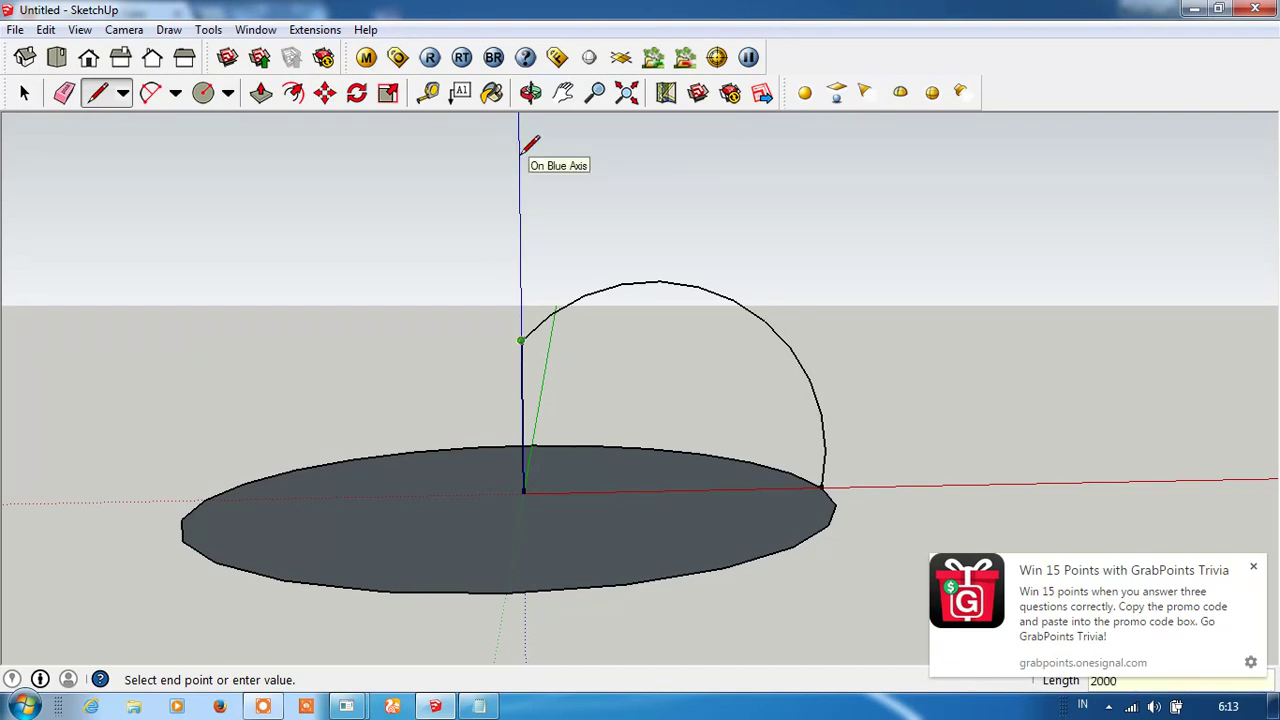
# Draw a vertical line rising above the arc's top, undoing a mistaken 1000 mm line
pyautogui.scroll(-2, 530, 285)
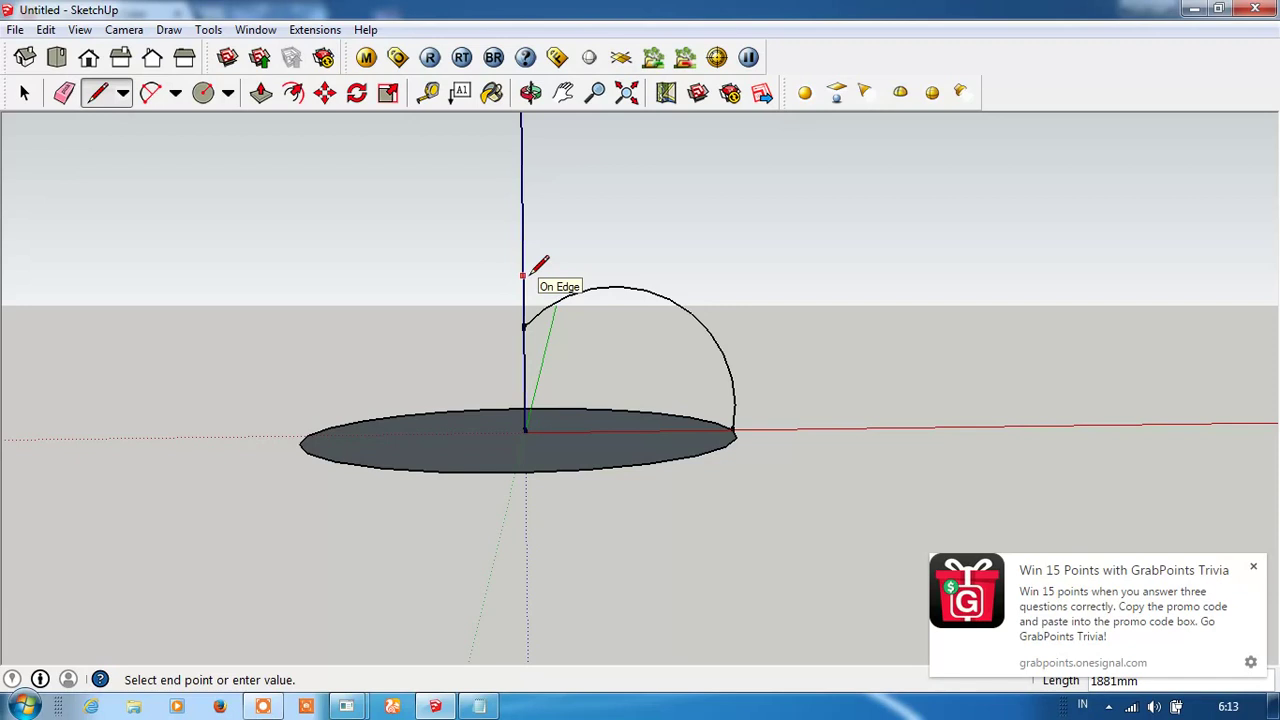
pyautogui.press('Escape')
pyautogui.click(524, 326)
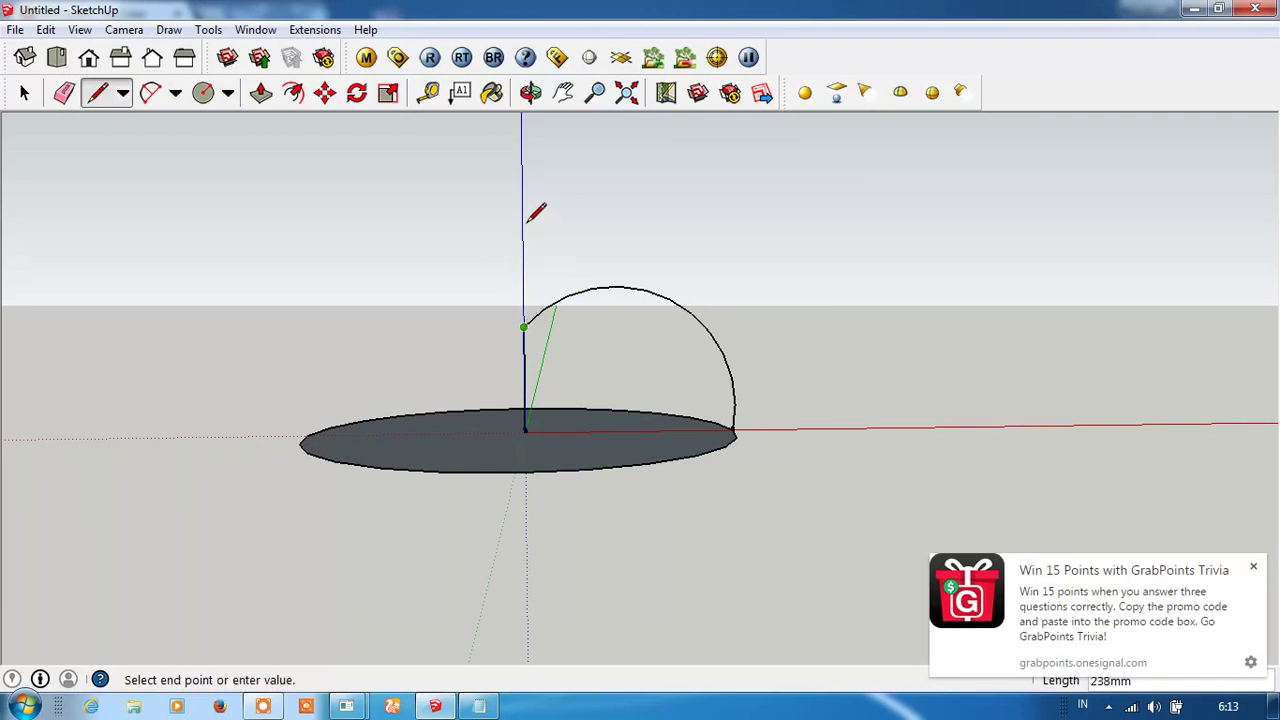
pyautogui.write('00')
pyautogui.press('Return')
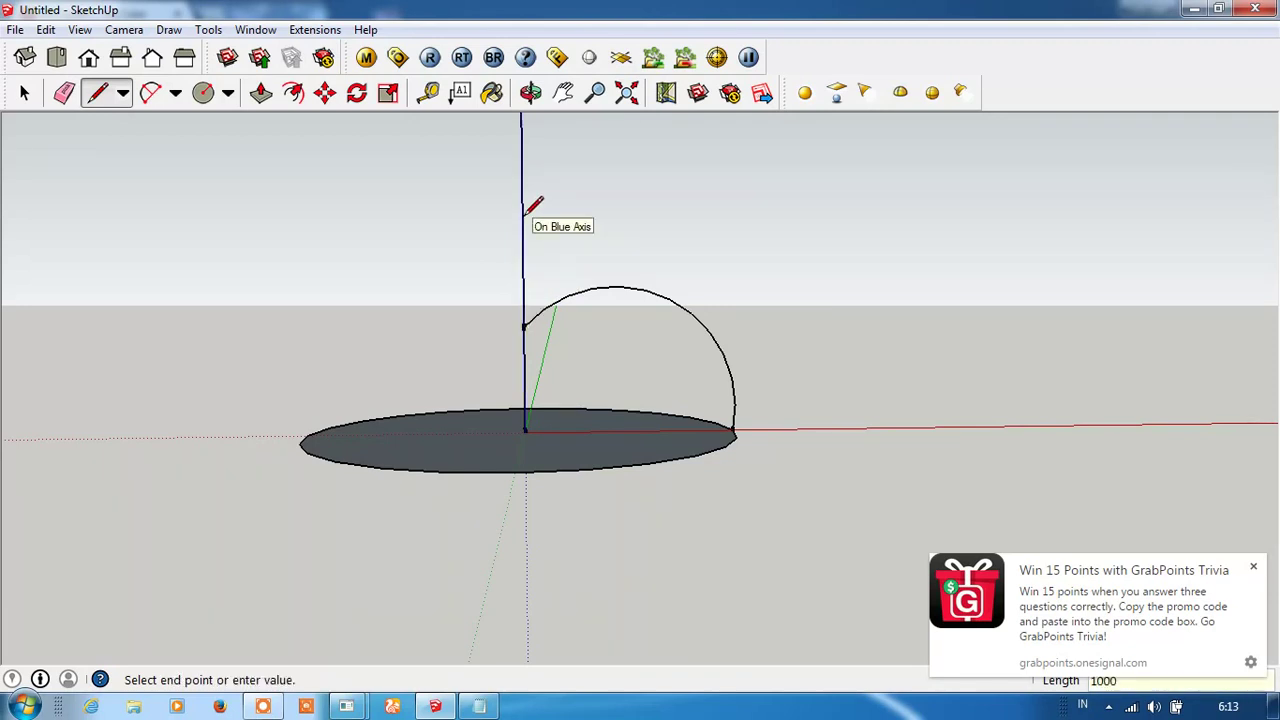
pyautogui.hotkey('ctrl', 'z')
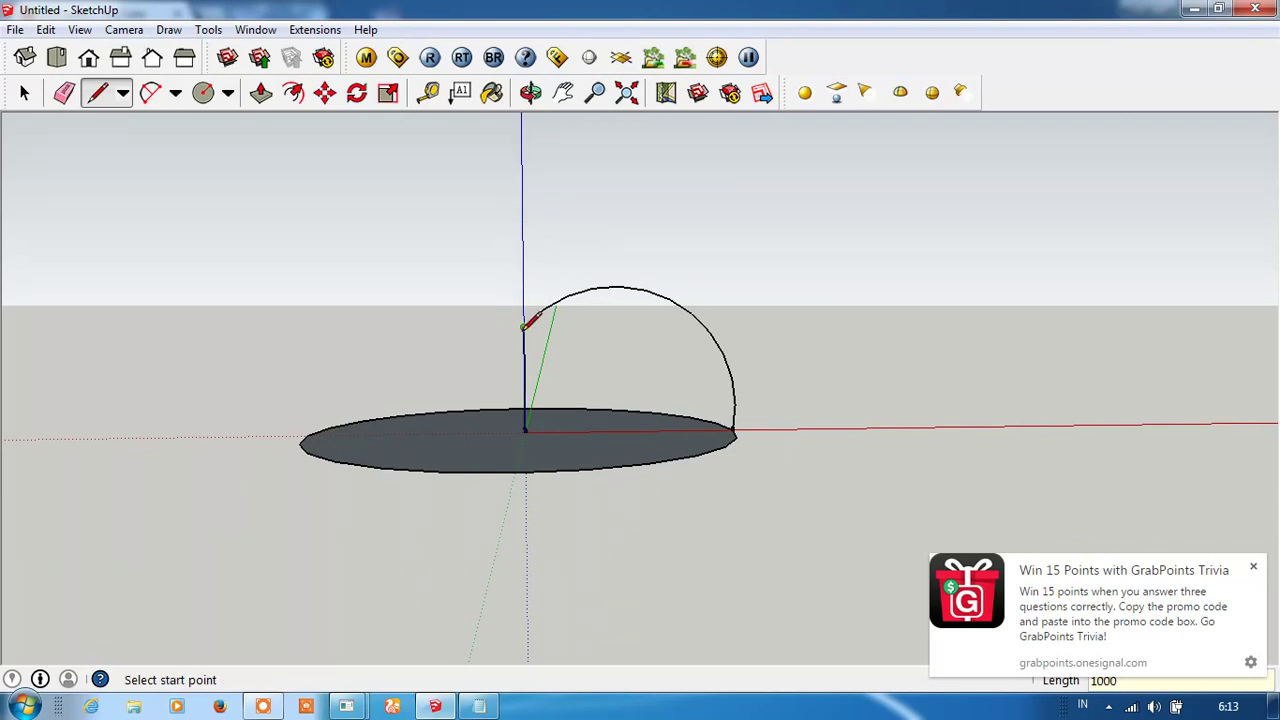
pyautogui.click(524, 327)
pyautogui.click(523, 208)
# Draw a concave tip arc from the vertical line's top down to the dome curve
pyautogui.press('a')
pyautogui.click(523, 208)
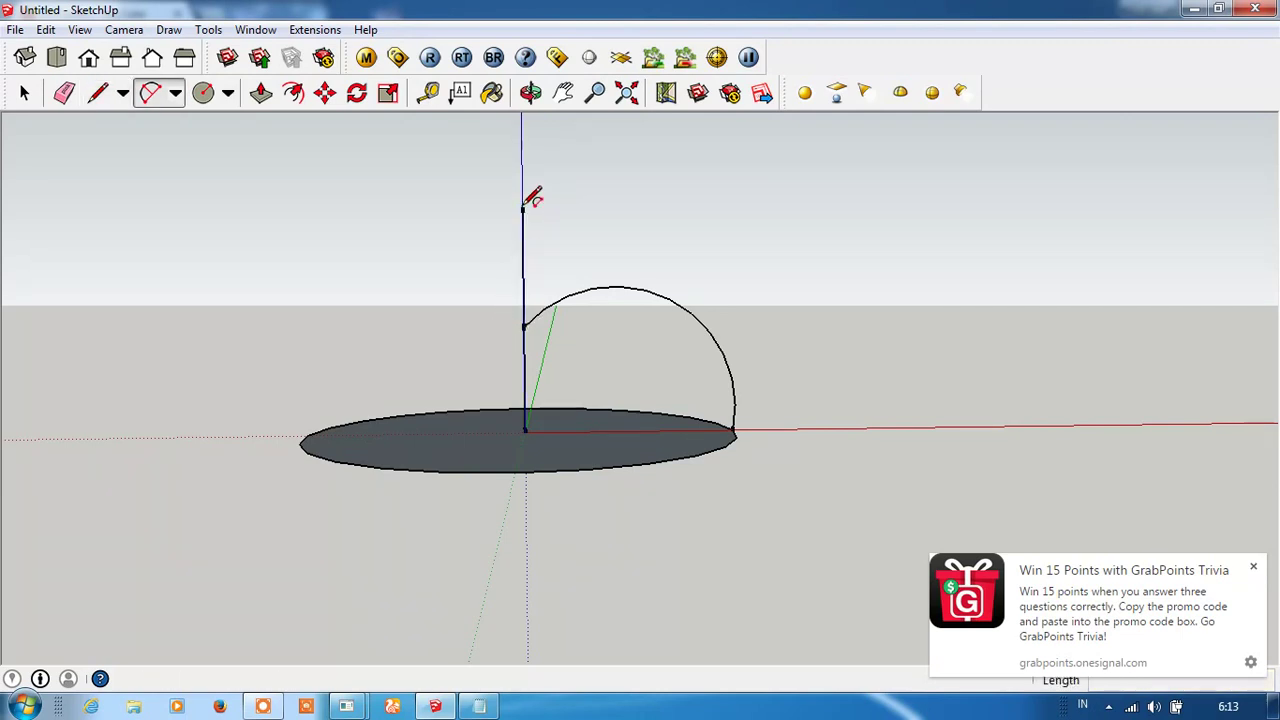
pyautogui.press('Escape')
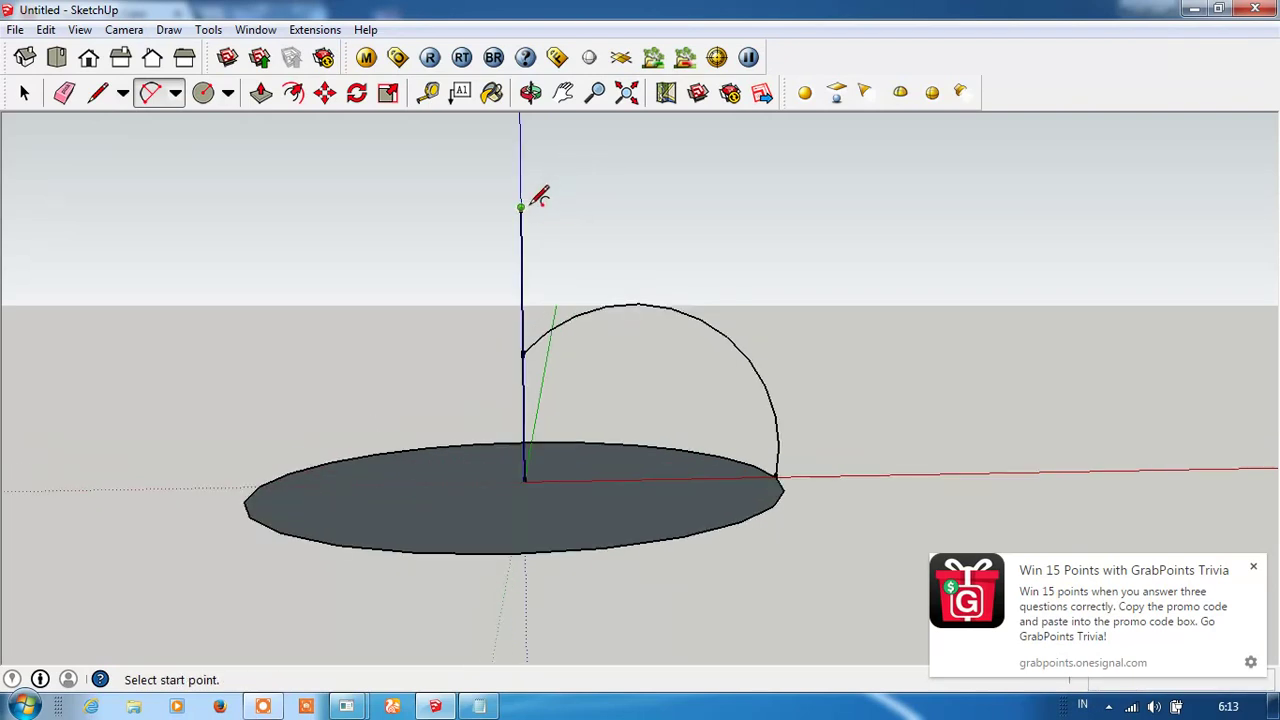
pyautogui.scroll(3, 535, 200)
pyautogui.scroll(1, 530, 210)
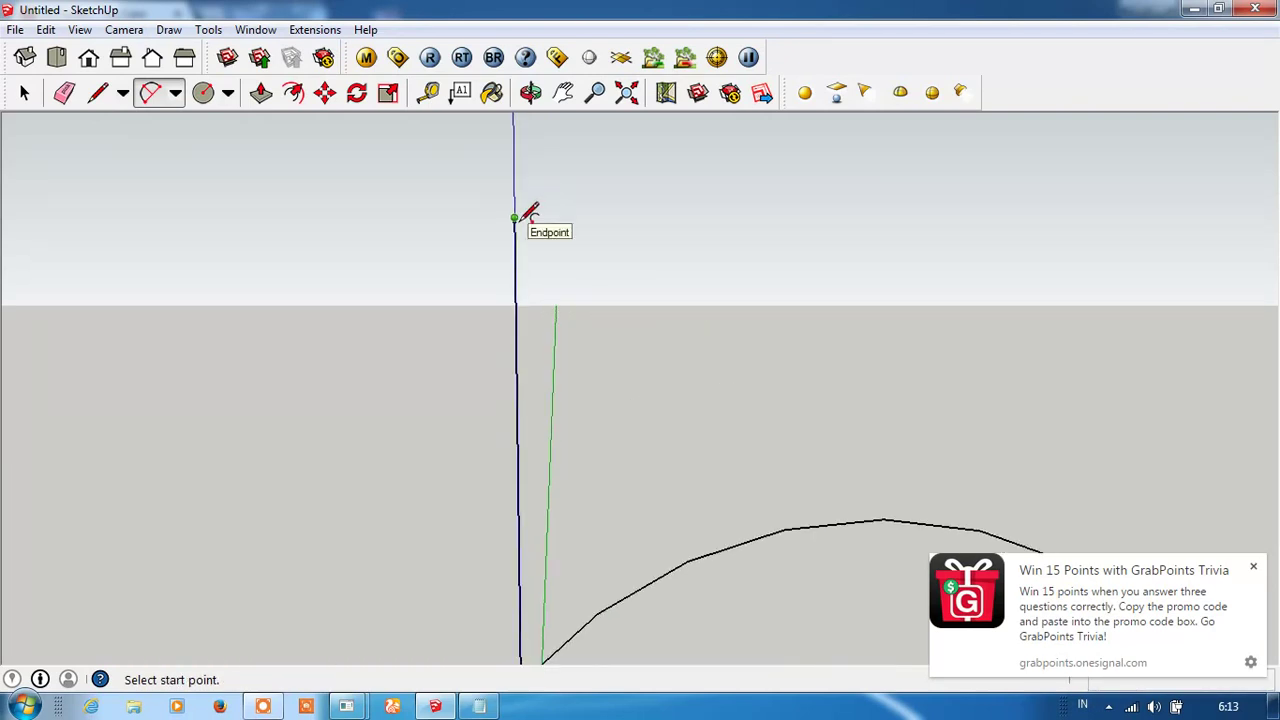
pyautogui.click(523, 214)
pyautogui.scroll(-2, 620, 335)
pyautogui.scroll(-2, 715, 410)
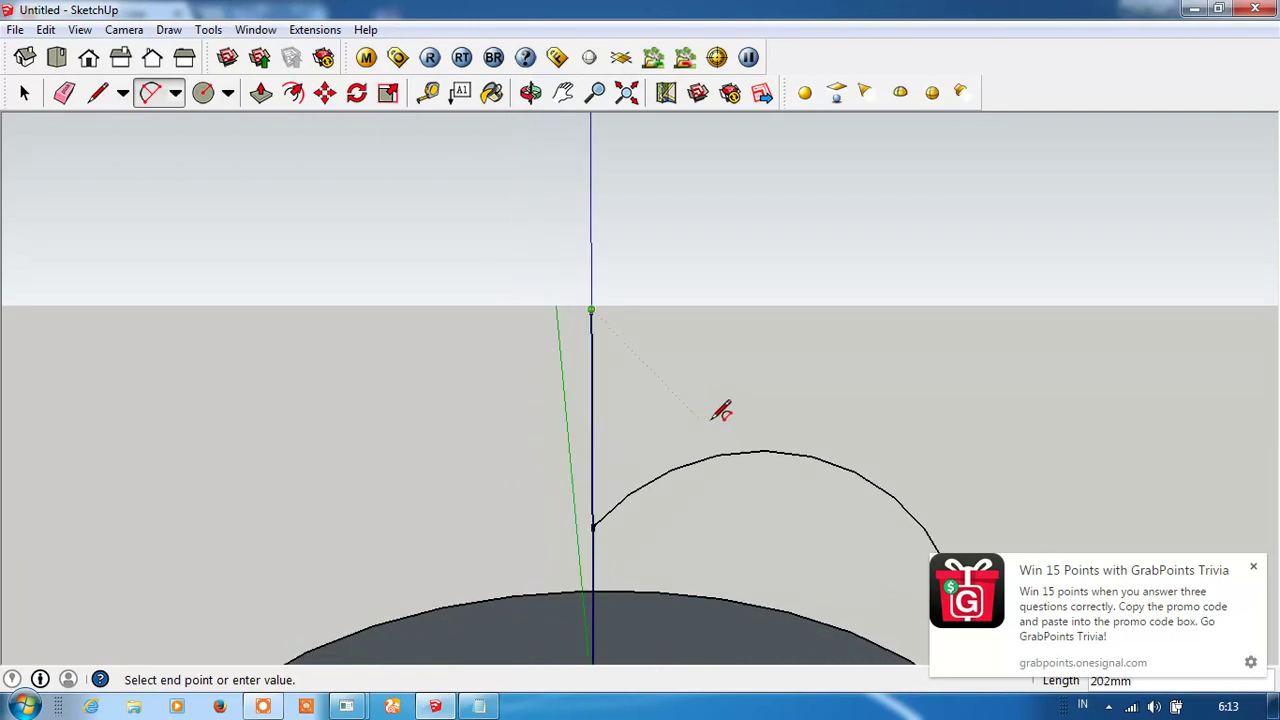
pyautogui.click(766, 450)
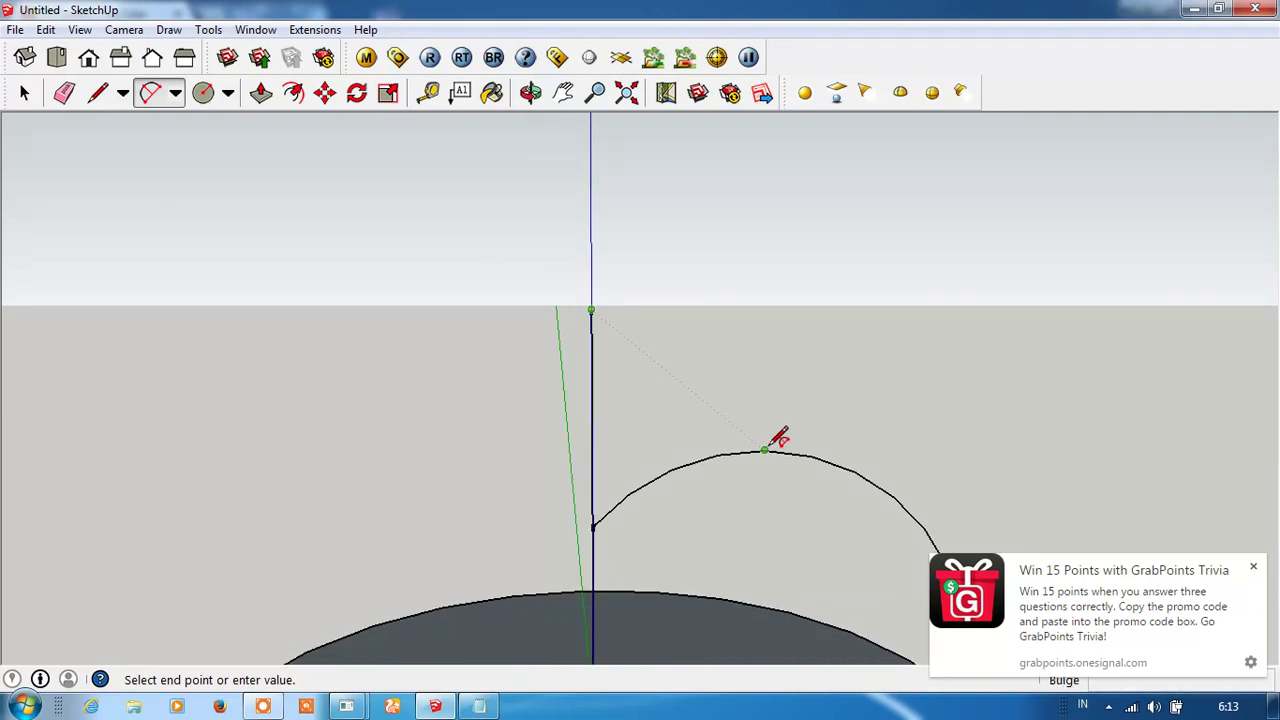
pyautogui.click(699, 429)
pyautogui.scroll(-1, 666, 378)
pyautogui.scroll(-1, 686, 408)
# Close the profile with a base line from the origin and erase the inner arc
pyautogui.press('l')
pyautogui.click(617, 593)
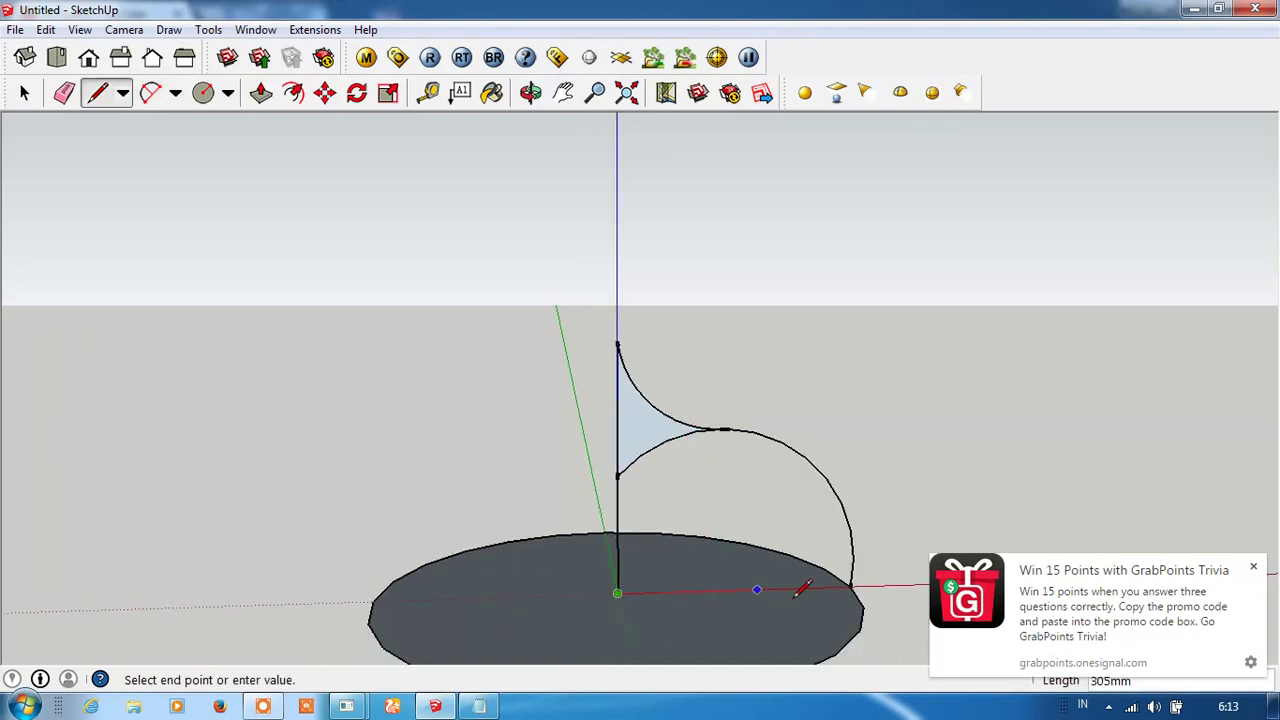
pyautogui.click(851, 589)
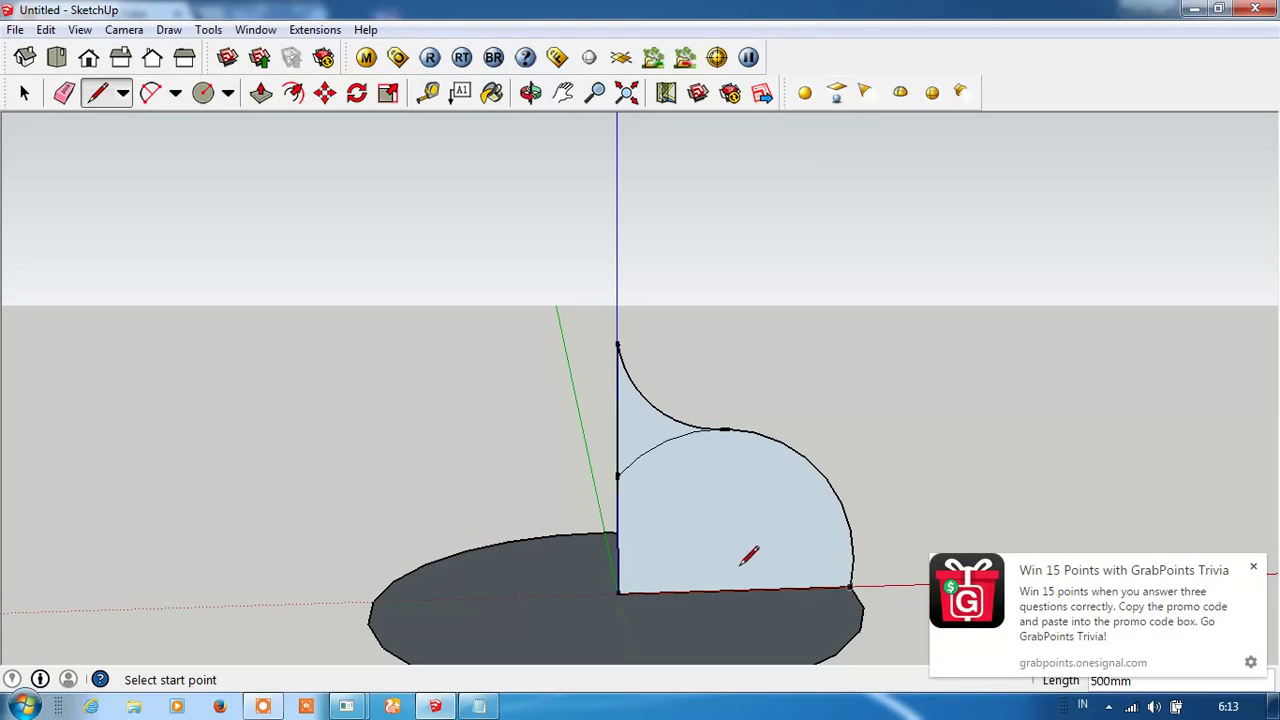
pyautogui.press('e')
pyautogui.click(652, 444)
pyautogui.scroll(-1, 684, 479)
pyautogui.moveTo(690, 477)
pyautogui.mouseDown(button='middle')
pyautogui.moveTo(491, 531)
pyautogui.moveTo(502, 518)
pyautogui.mouseUp(button='middle')
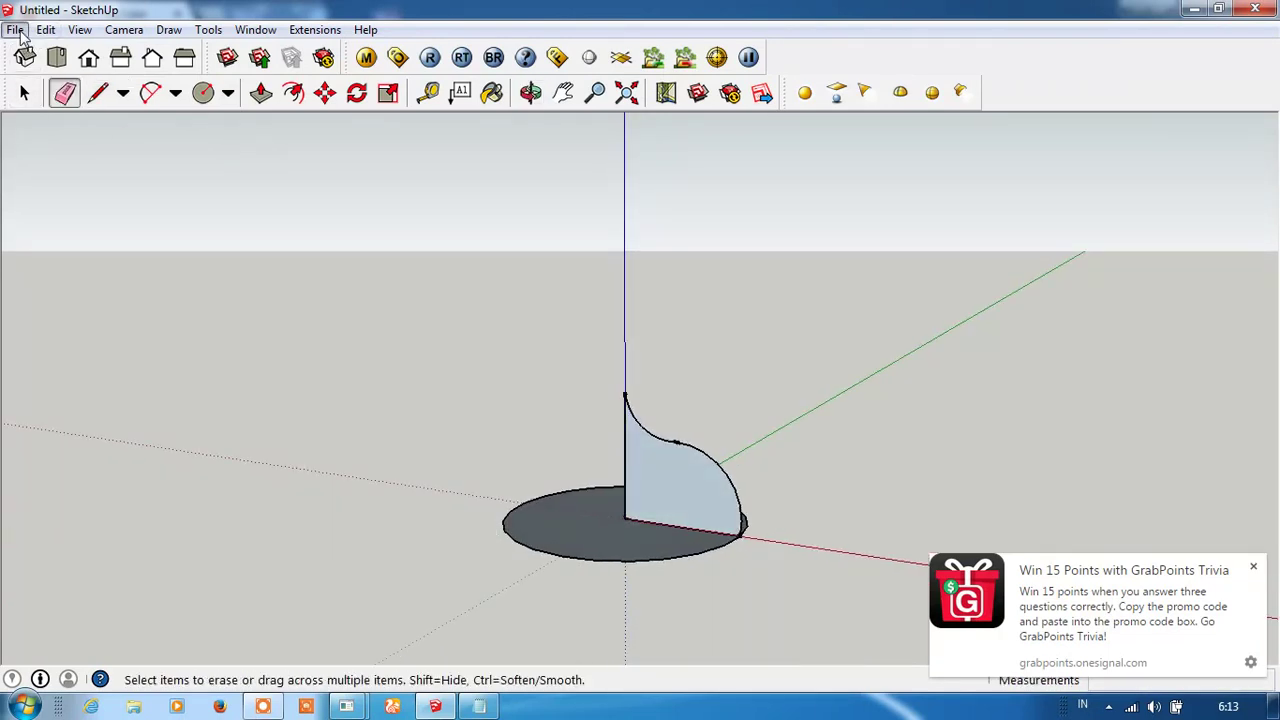
# Sweep the profile face around the circular base with Tools > Follow Me
pyautogui.click(15, 30)
pyautogui.click(198, 35)
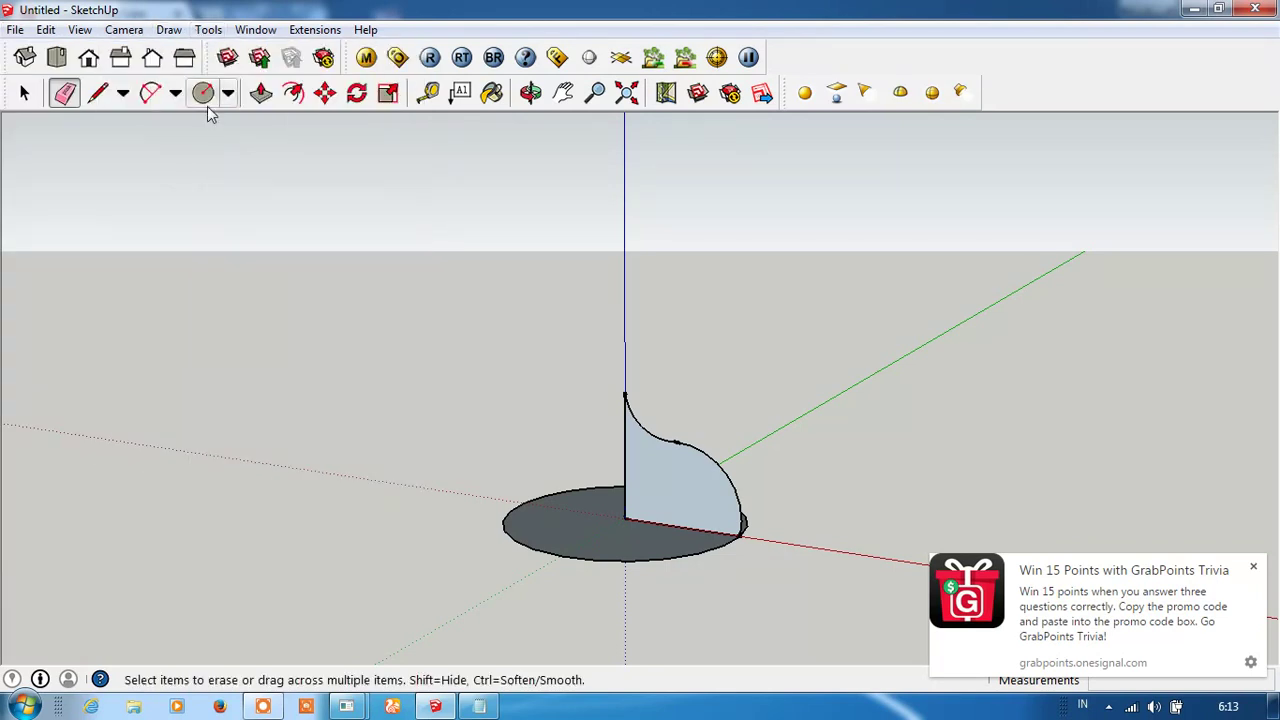
pyautogui.click(207, 32)
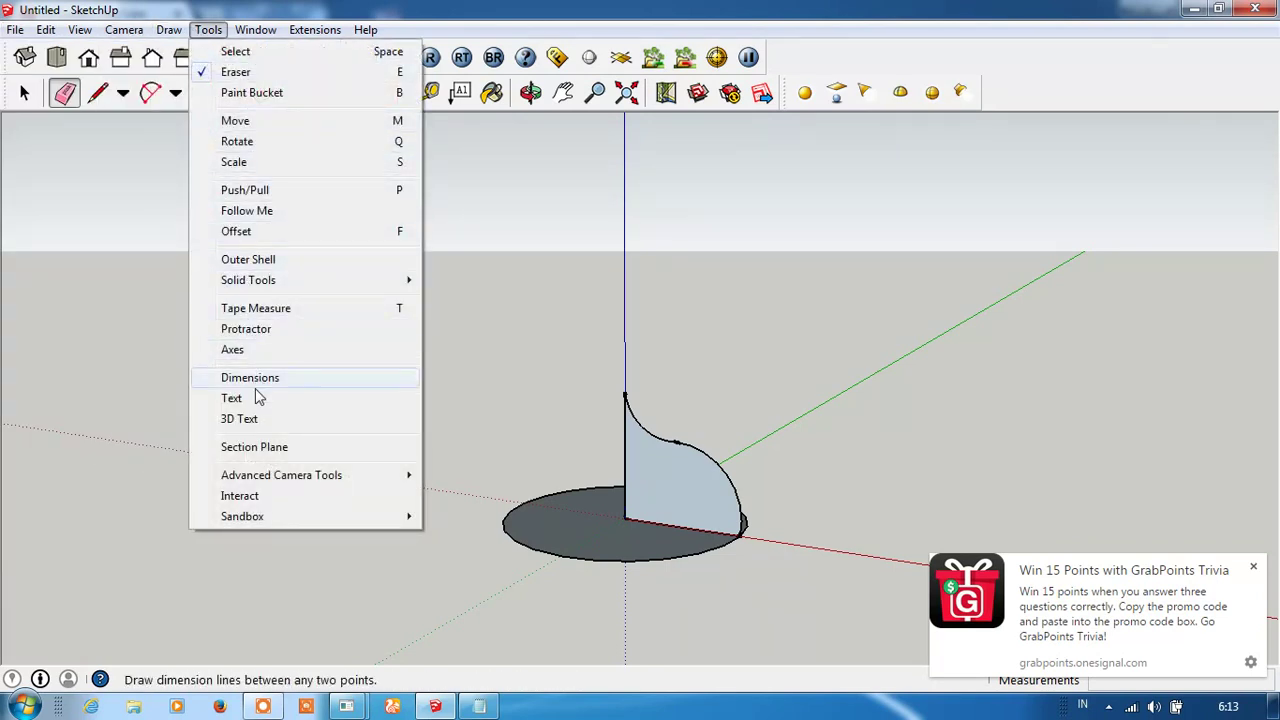
pyautogui.click(286, 211)
pyautogui.scroll(2, 751, 534)
pyautogui.scroll(1, 740, 540)
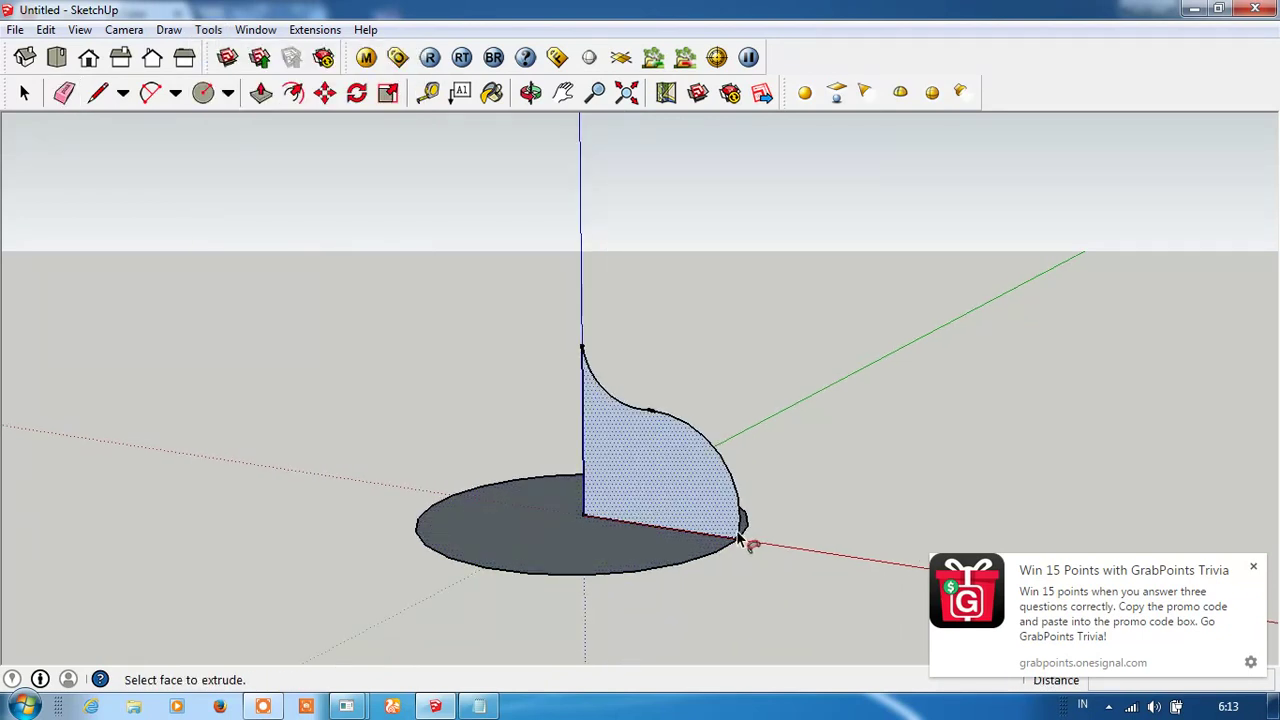
pyautogui.moveTo(745, 536); pyautogui.dragTo(728, 515)
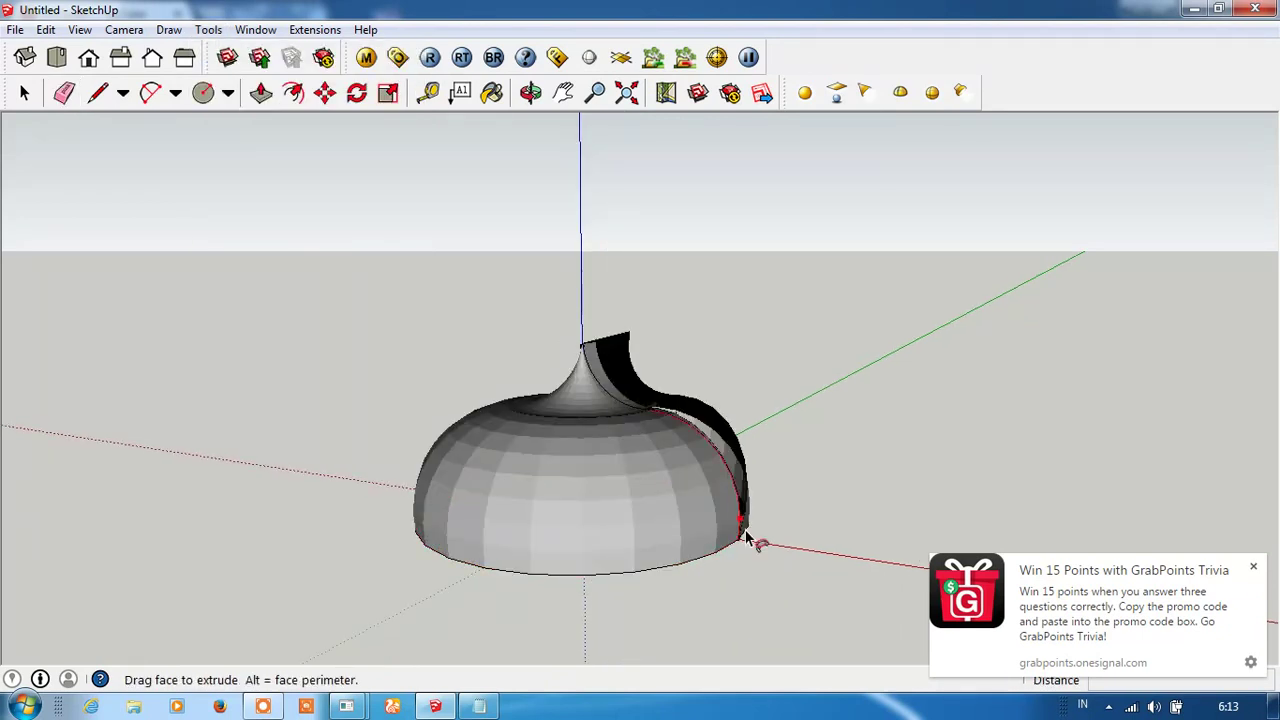
pyautogui.moveTo(728, 515)
pyautogui.mouseDown()
pyautogui.moveTo(742, 545)
pyautogui.moveTo(737, 528)
pyautogui.mouseUp()
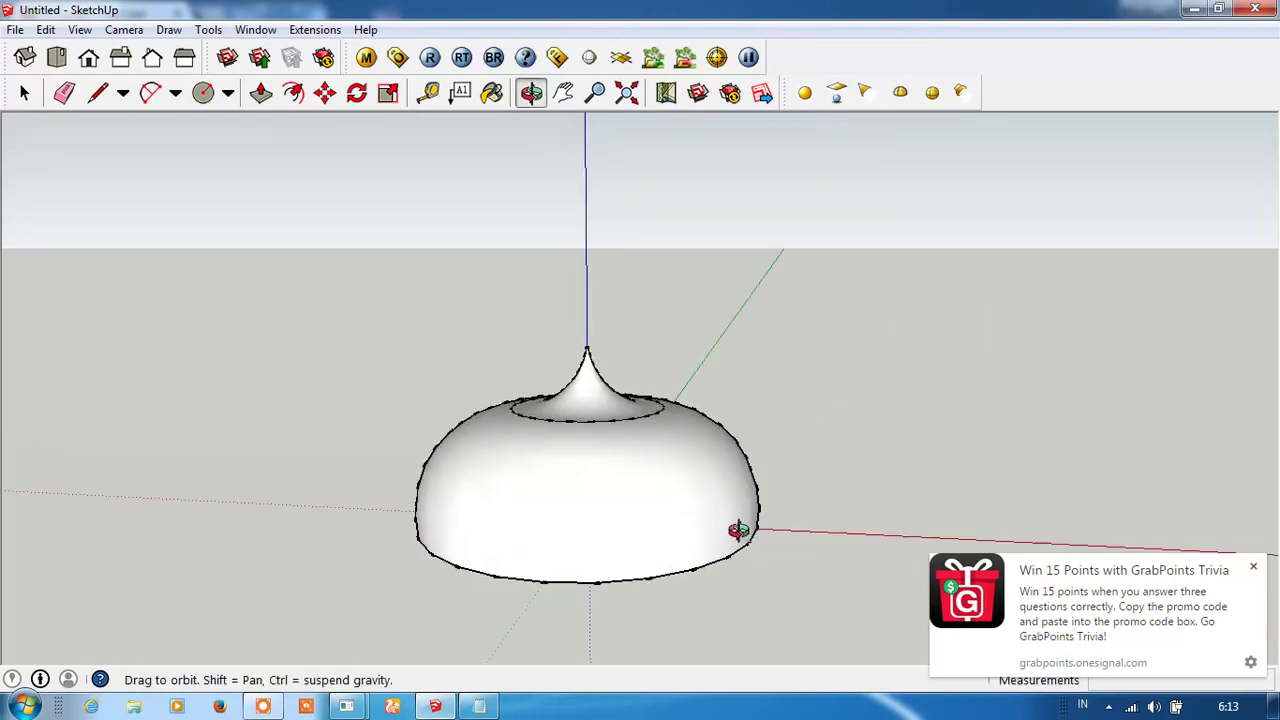
pyautogui.scroll(2, 670, 494)
pyautogui.moveTo(651, 474)
pyautogui.mouseDown(button='middle')
pyautogui.moveTo(683, 331)
pyautogui.moveTo(320, 520)
pyautogui.moveTo(574, 549)
pyautogui.mouseUp(button='middle')
pyautogui.scroll(-2, 574, 549)
pyautogui.scroll(-2, 436, 328)
# Window-select the whole dome and make it a group
pyautogui.moveTo(257, 257); pyautogui.dragTo(812, 567)
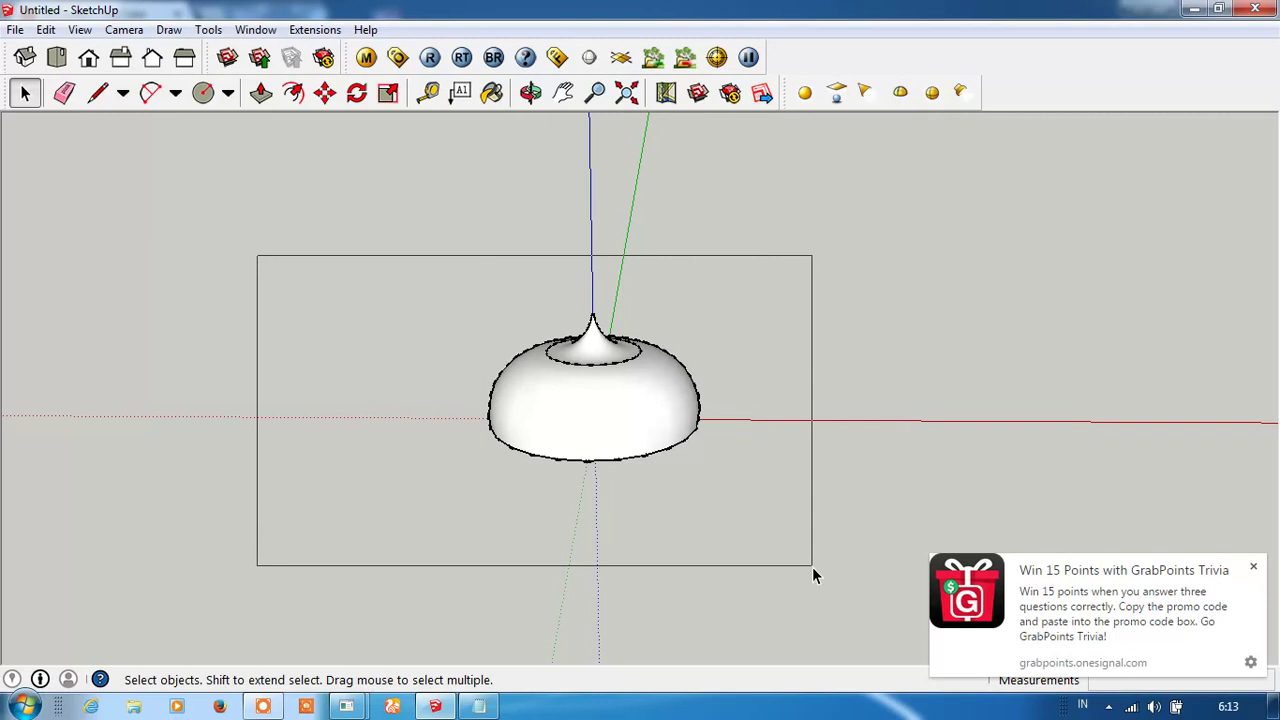
pyautogui.rightClick(566, 413)
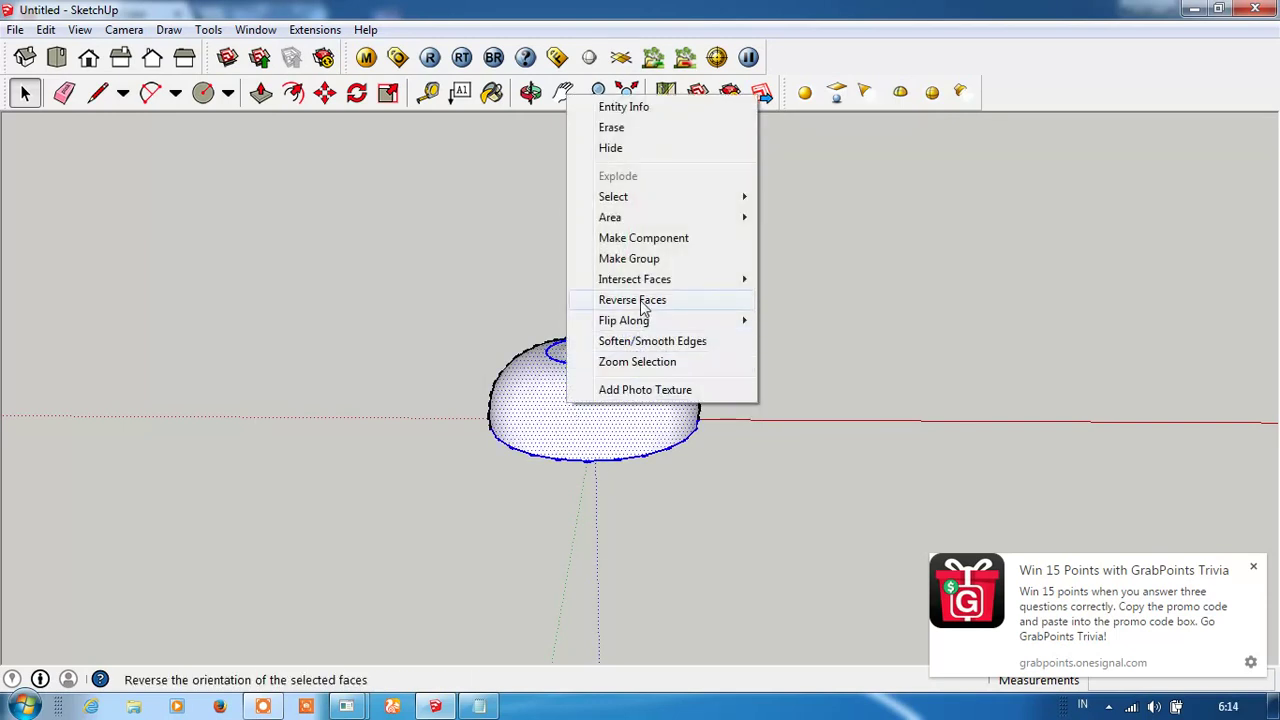
pyautogui.click(645, 259)
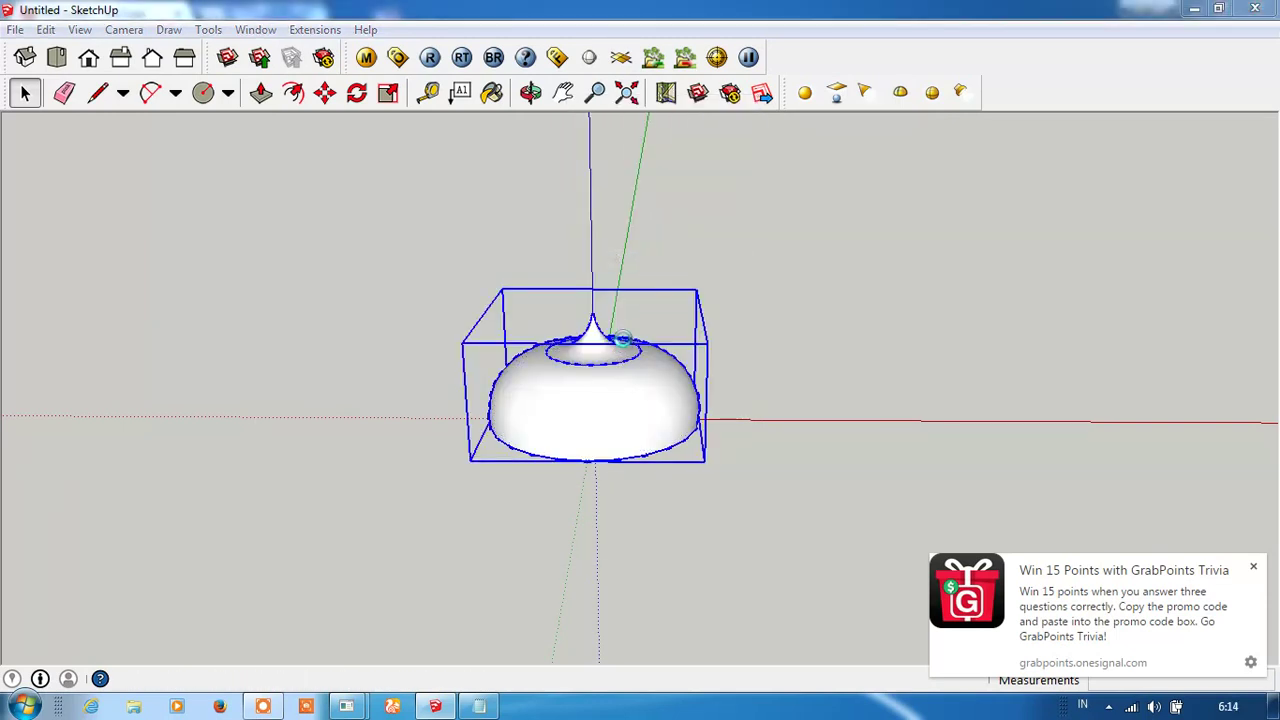
# Paint the dome group with the 0044_DarkGoldenrod material
pyautogui.press('b')
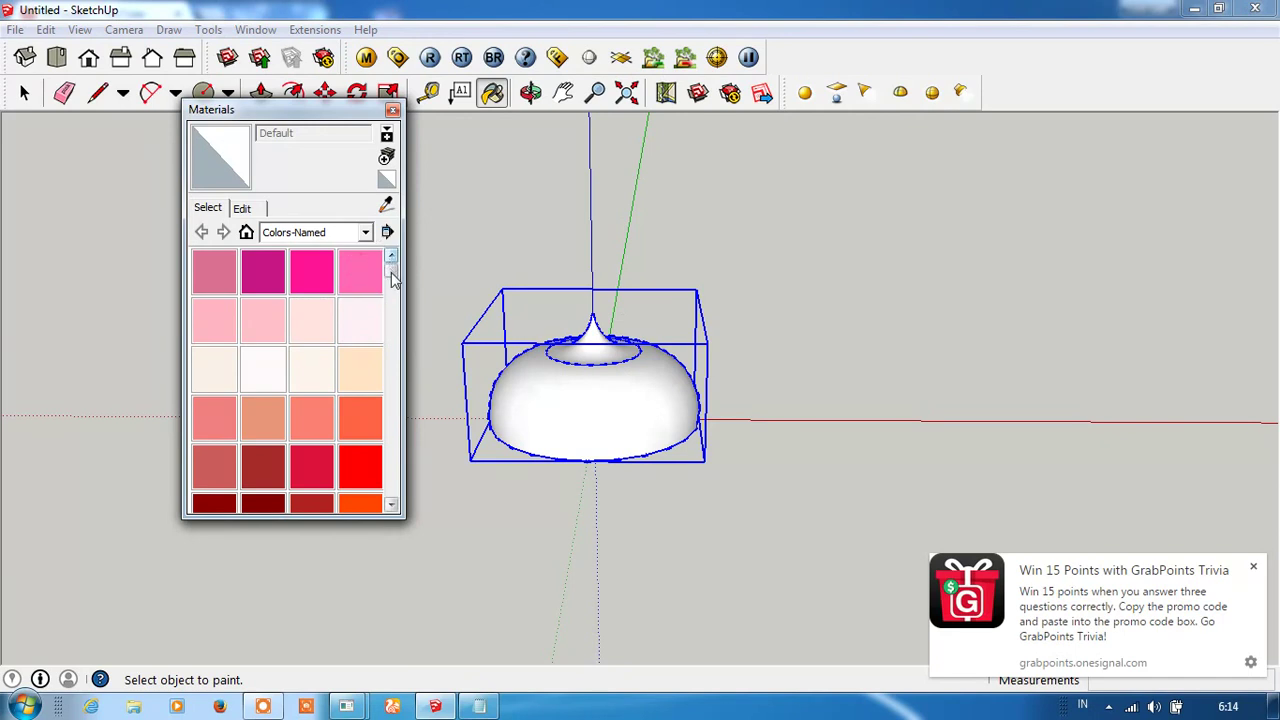
pyautogui.moveTo(392, 262); pyautogui.dragTo(391, 330)
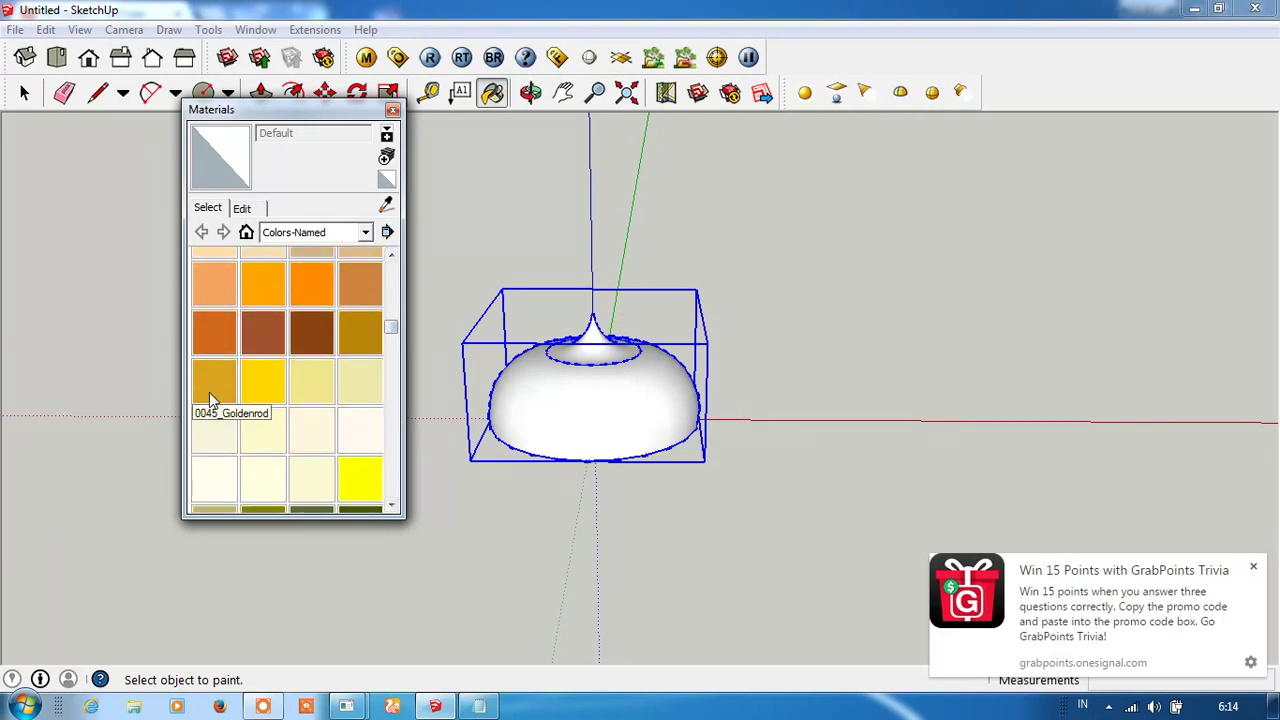
pyautogui.click(209, 392)
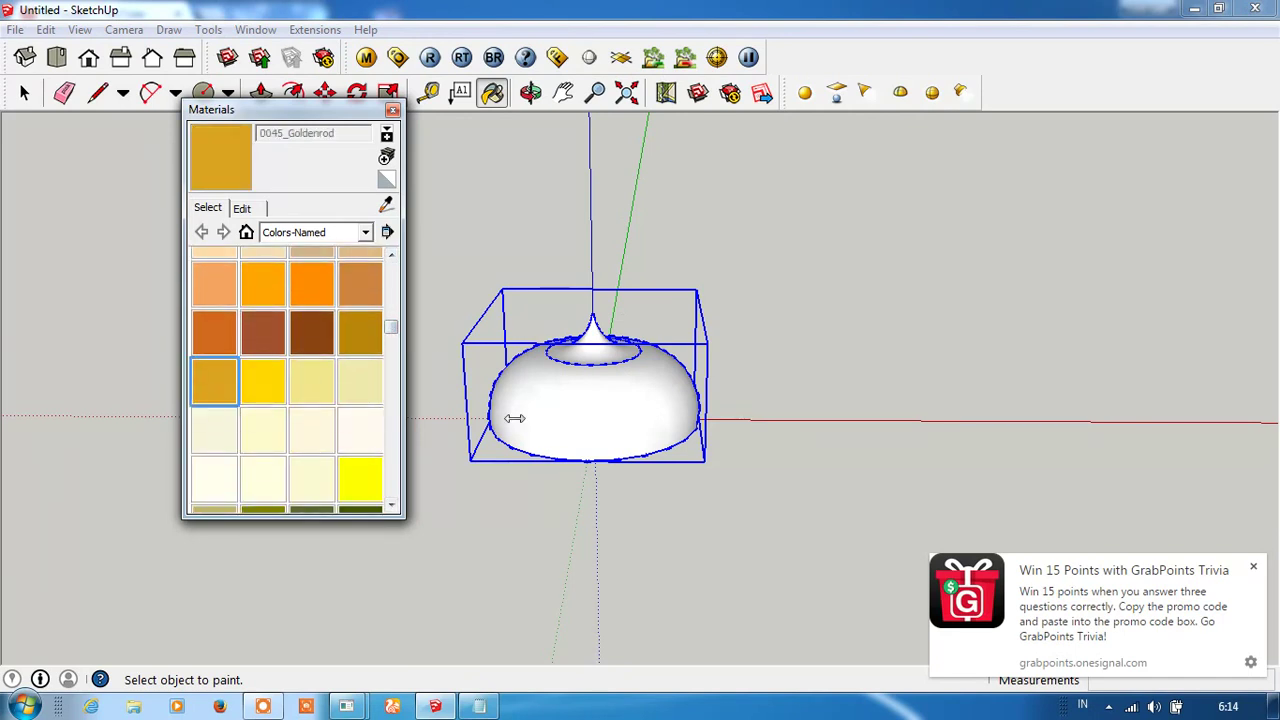
pyautogui.click(376, 340)
pyautogui.click(556, 376)
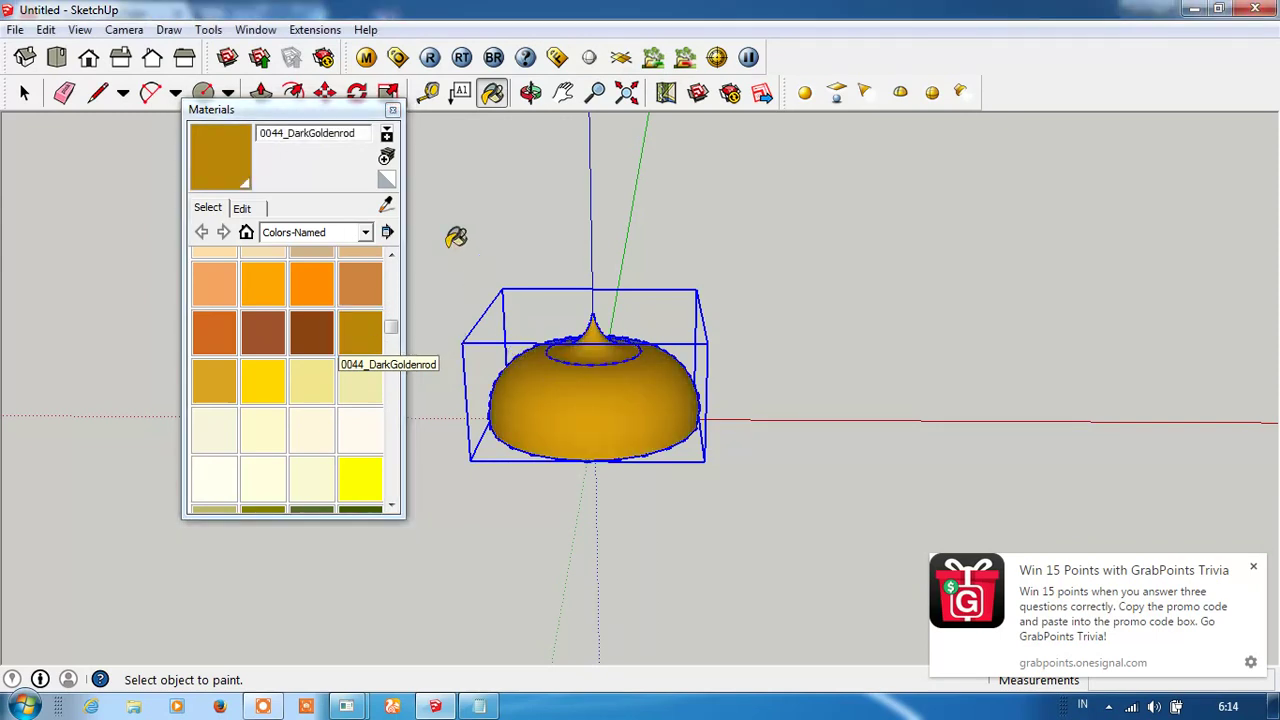
pyautogui.click(392, 109)
pyautogui.press('space')
pyautogui.scroll(2, 516, 400)
pyautogui.moveTo(516, 400)
pyautogui.mouseDown(button='middle')
pyautogui.moveTo(629, 363)
pyautogui.moveTo(666, 286)
pyautogui.moveTo(544, 383)
pyautogui.moveTo(320, 380)
pyautogui.moveTo(580, 423)
pyautogui.moveTo(331, 409)
pyautogui.moveTo(606, 434)
pyautogui.moveTo(443, 437)
pyautogui.moveTo(858, 449)
pyautogui.mouseUp(button='middle')
pyautogui.scroll(3, 858, 449)
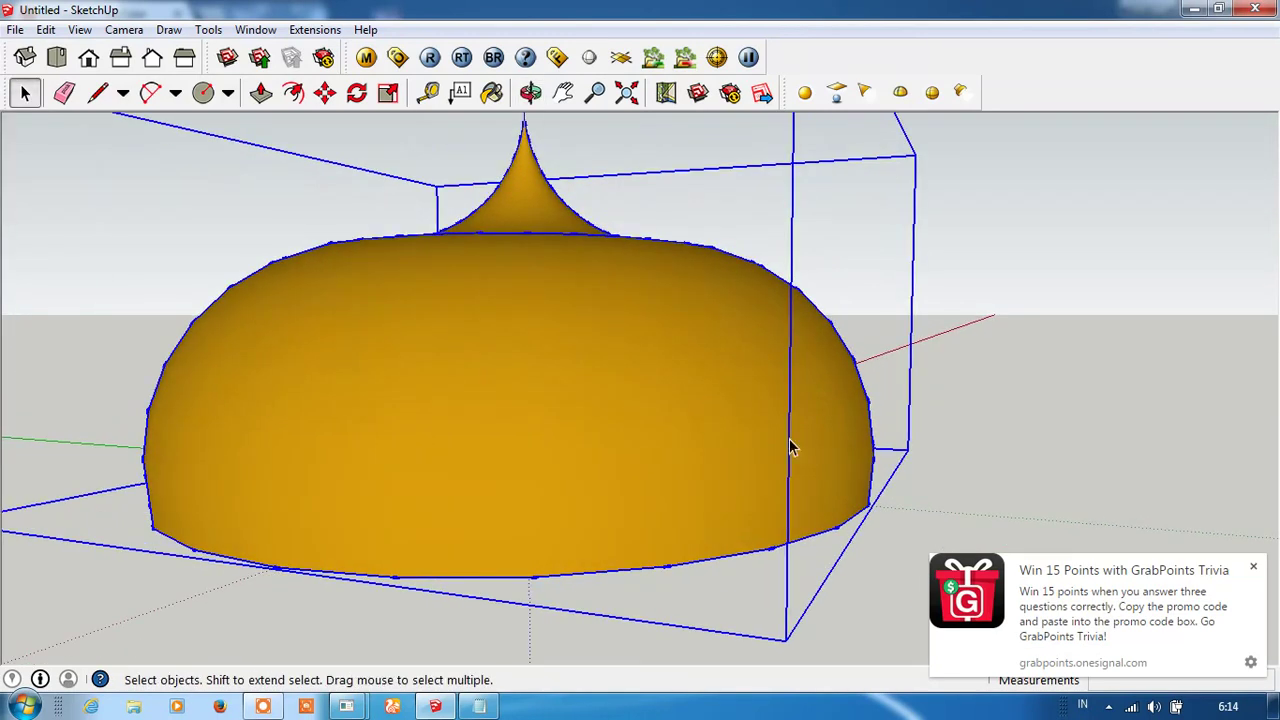
pyautogui.moveTo(619, 392); pyautogui.dragTo(851, 386, button='middle')
pyautogui.scroll(-3, 949, 386)
pyautogui.moveTo(949, 386)
pyautogui.mouseDown(button='middle')
pyautogui.moveTo(837, 363)
pyautogui.moveTo(760, 410)
pyautogui.mouseUp(button='middle')
pyautogui.click(497, 707)
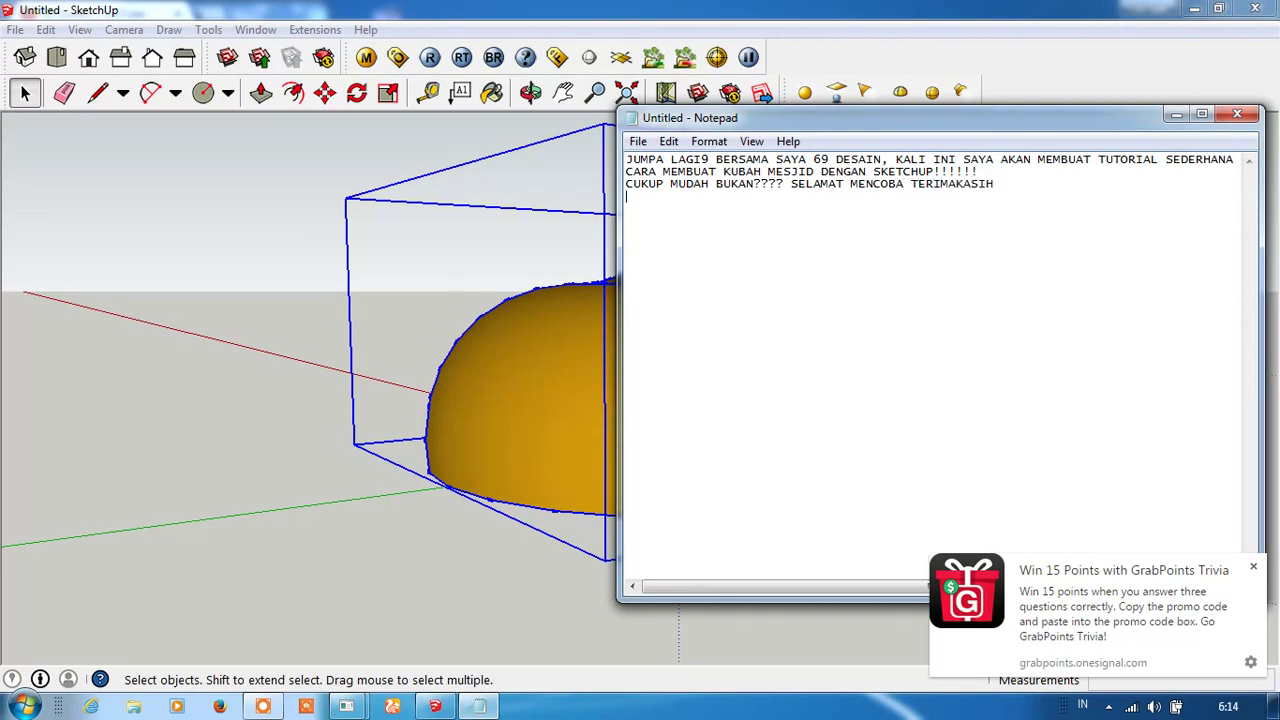
pyautogui.click(1253, 567)
pyautogui.click(1240, 115)
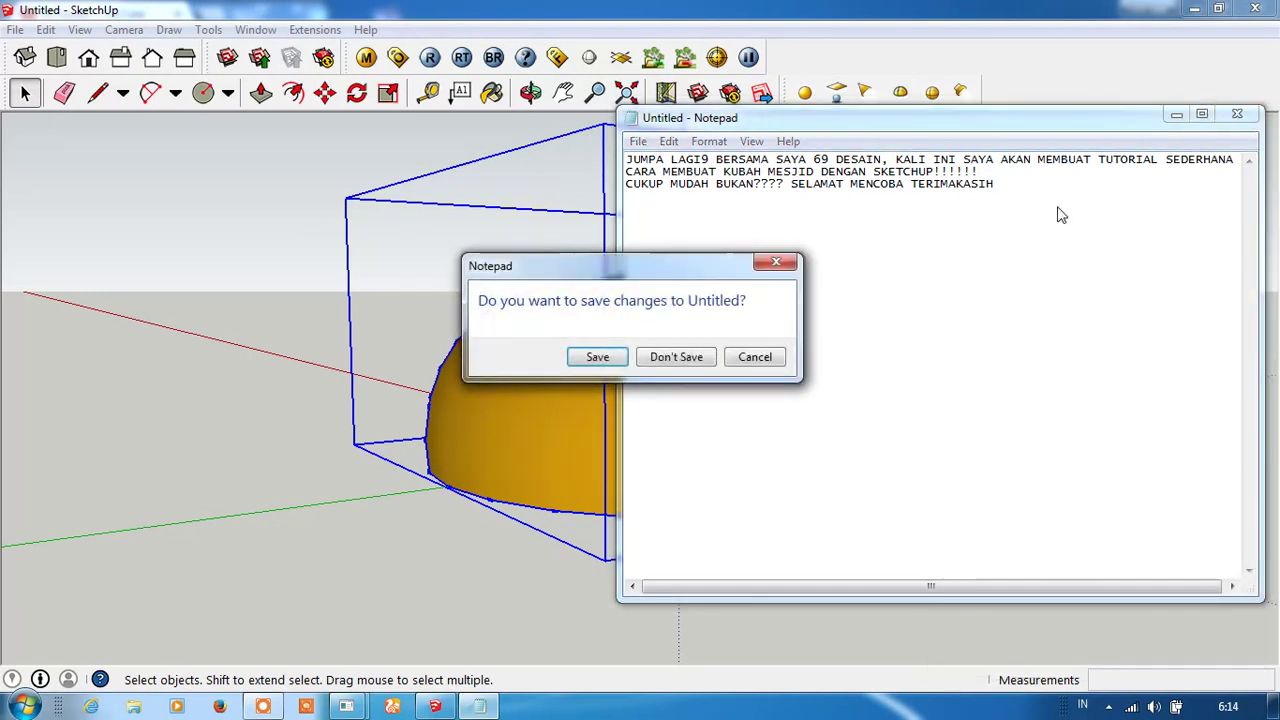
pyautogui.click(662, 360)
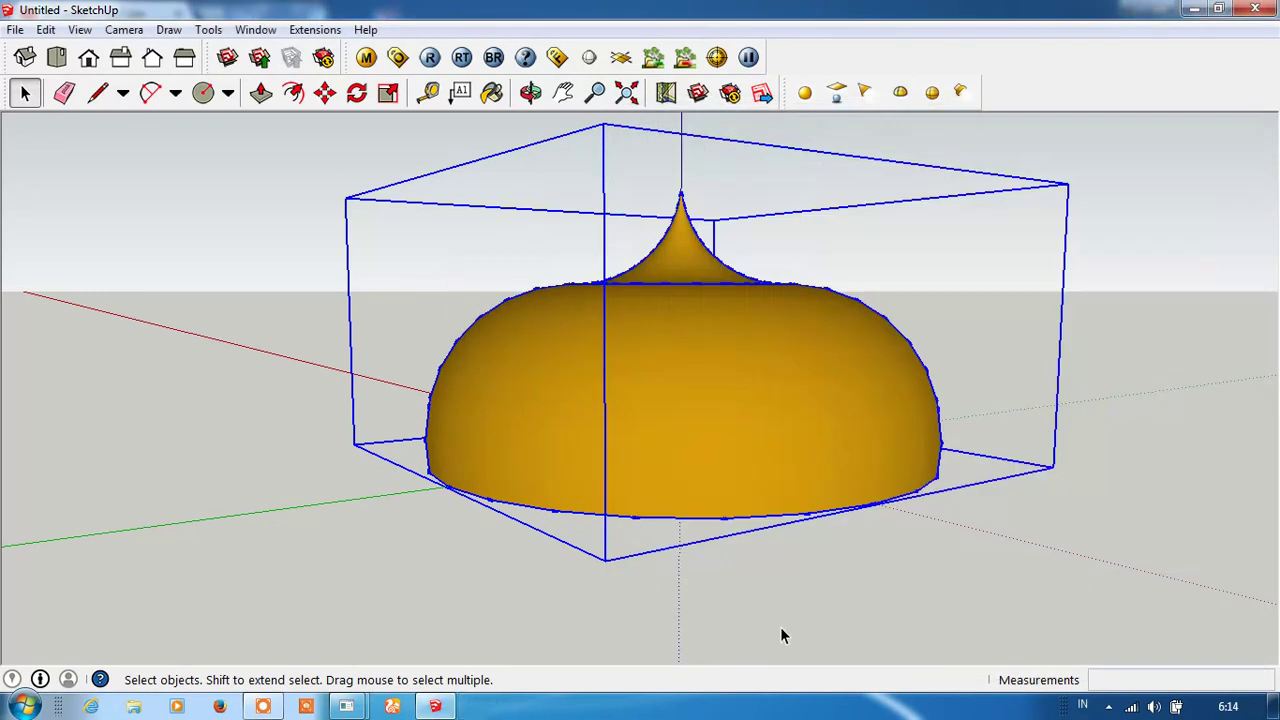